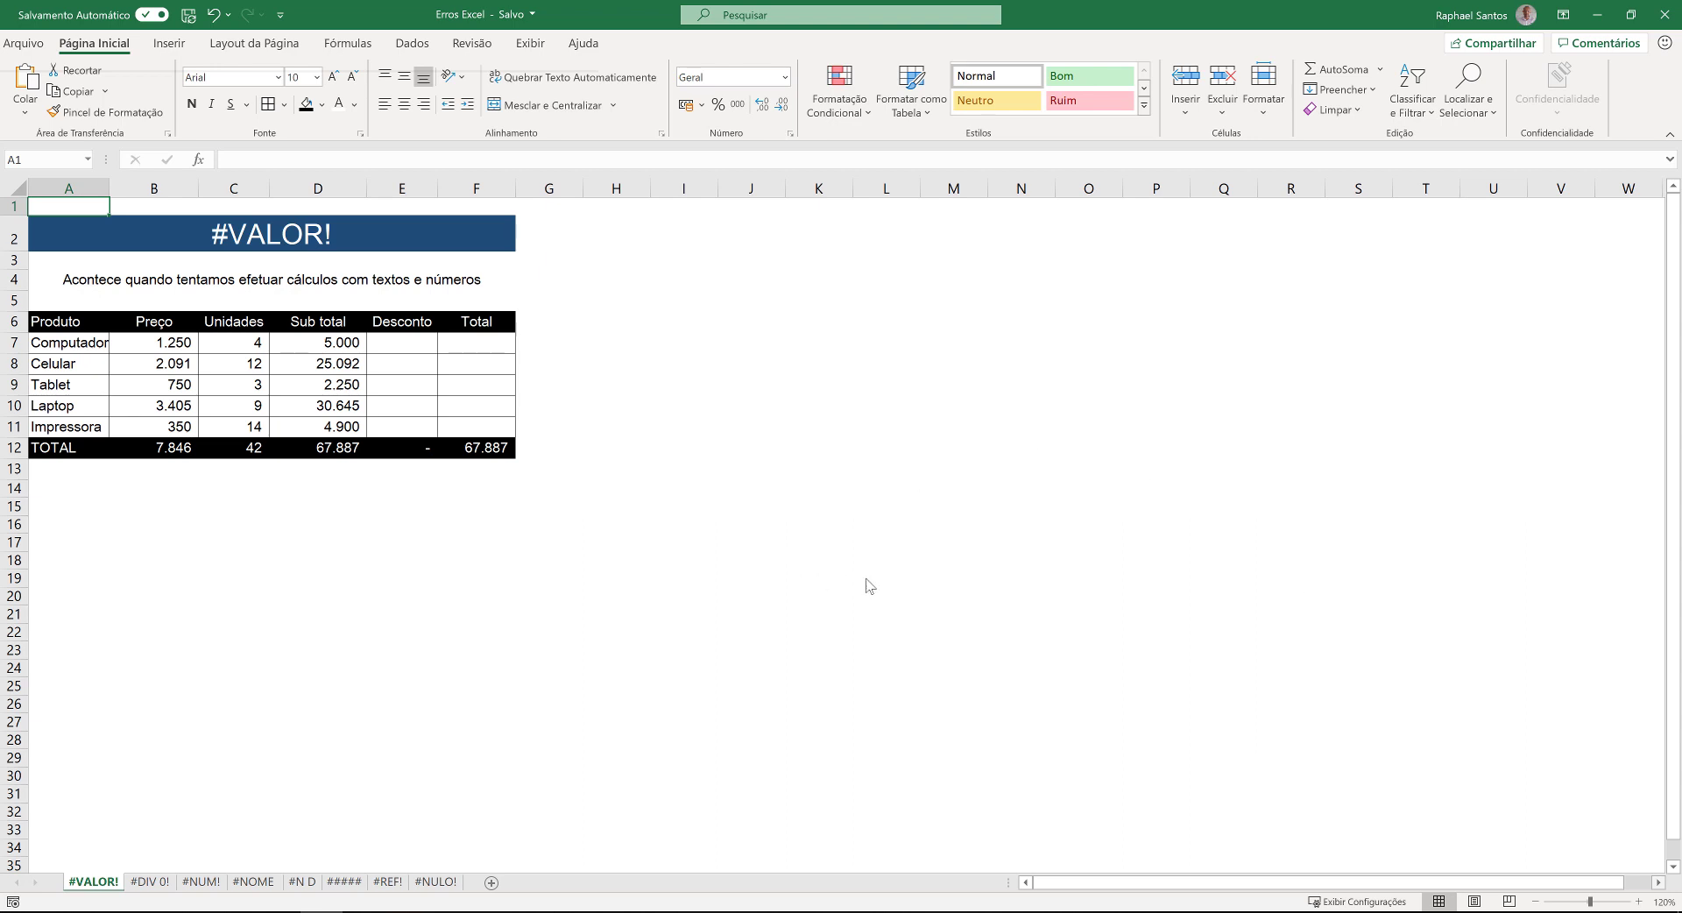
- Review the Produto, Preço and Unidades columns of the sales table
{"action": "left_click", "coordinate": [73, 323]}
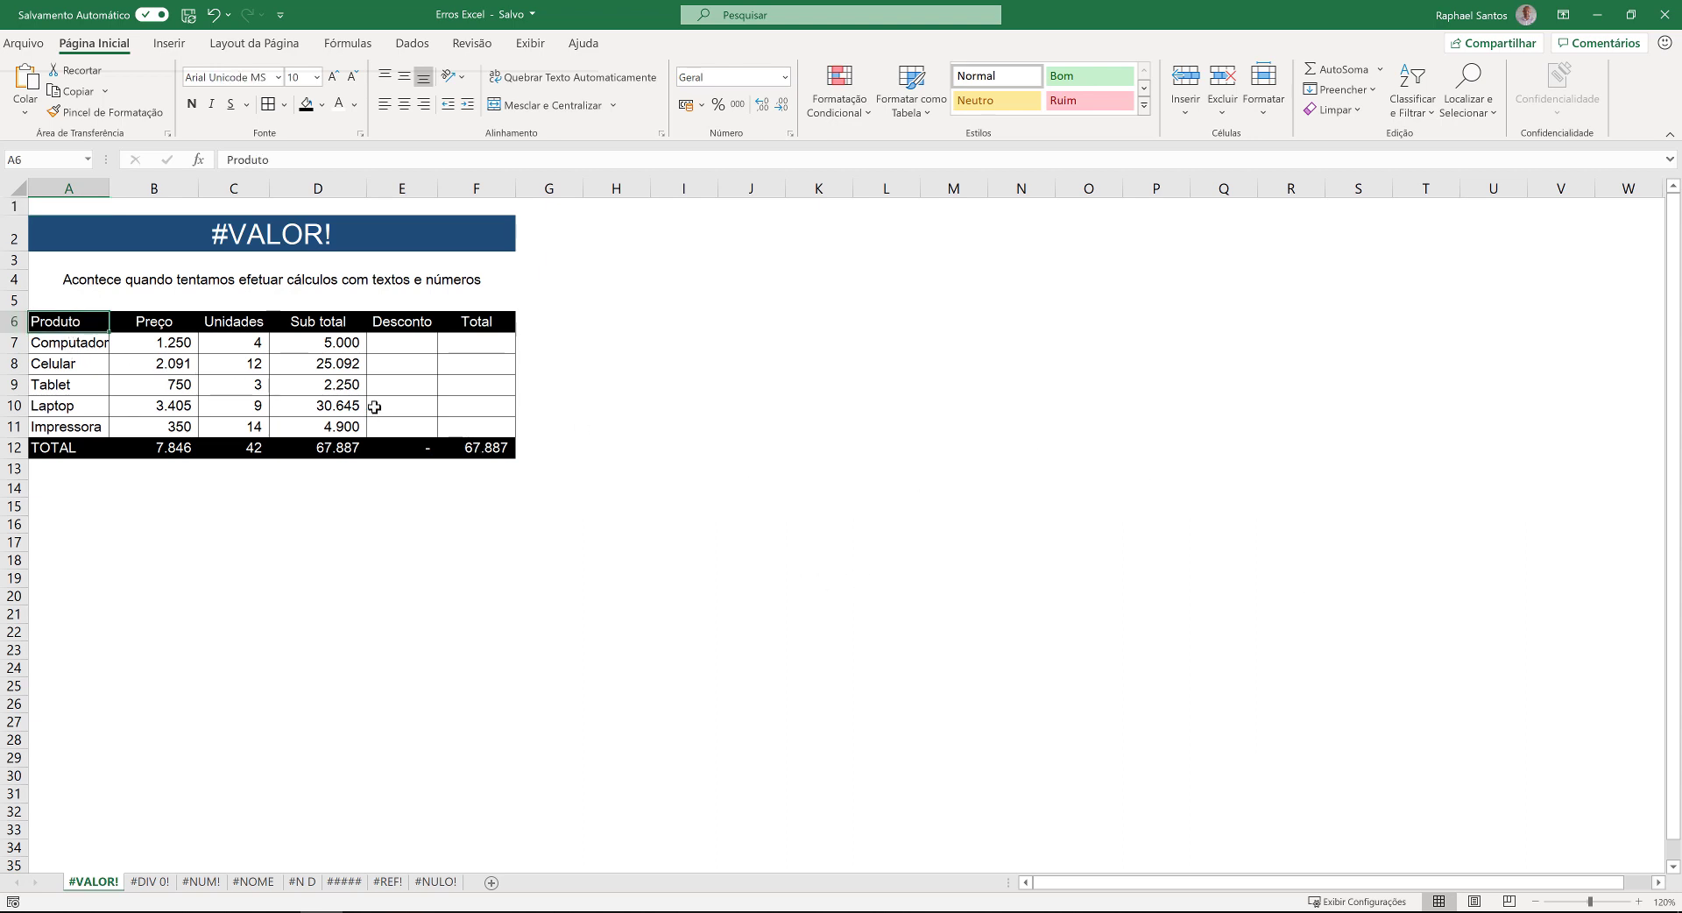
{"action": "key", "text": "Down"}
{"action": "key", "text": "Down"}
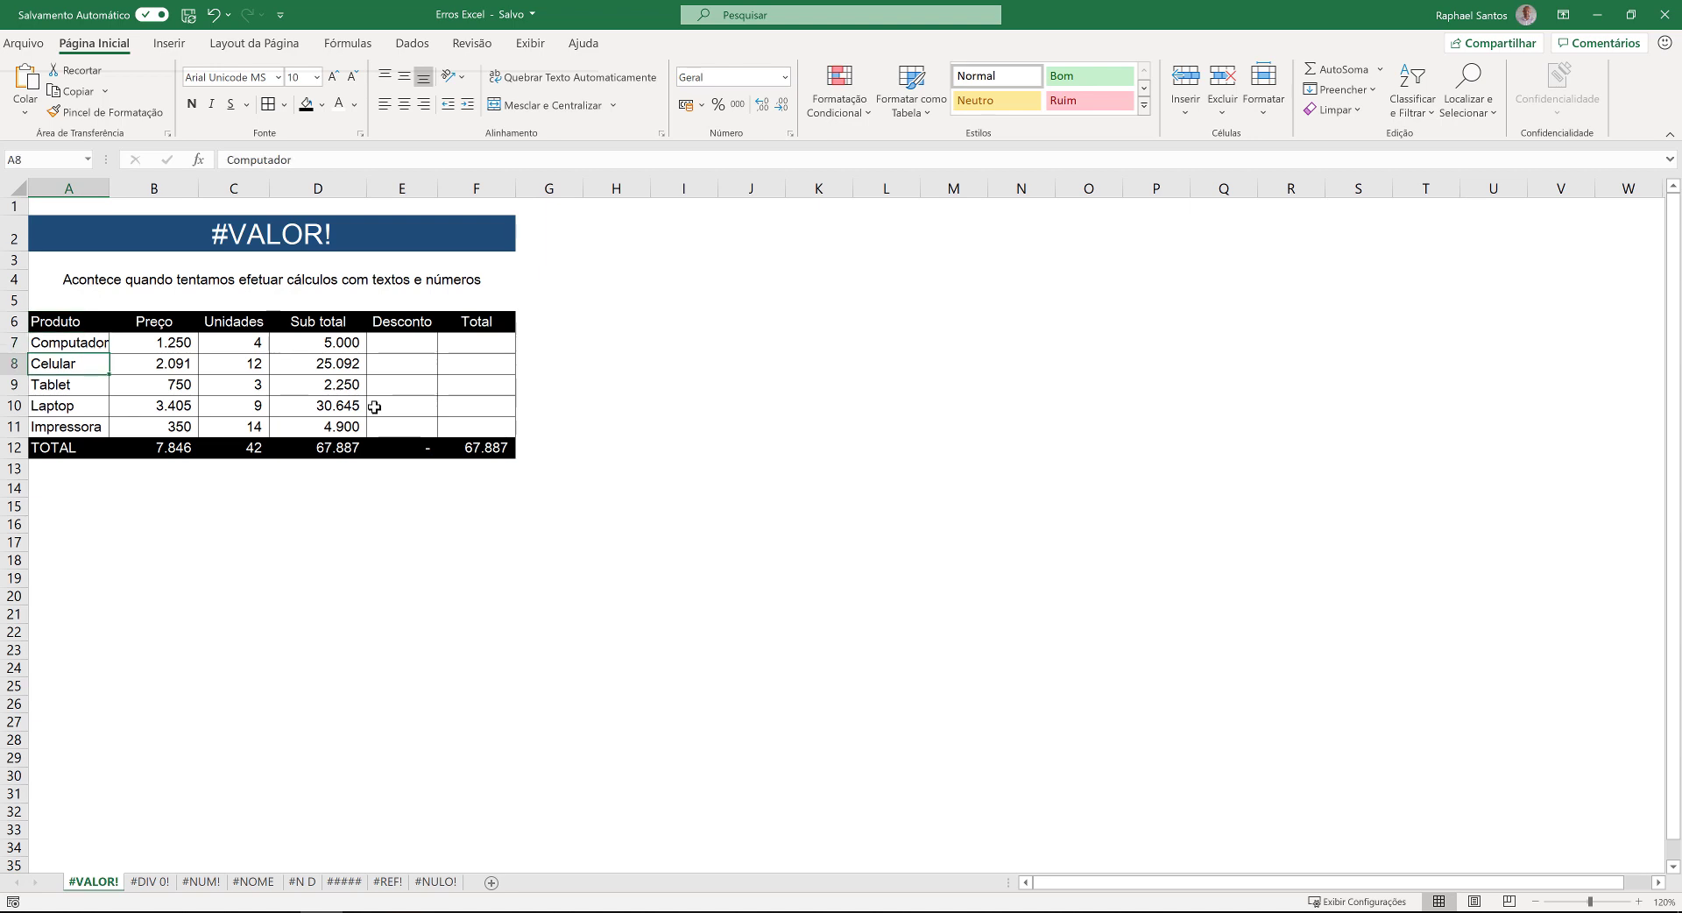
{"action": "key", "text": "Down"}
{"action": "key", "text": "Down"}
{"action": "key", "text": "Down"}
{"action": "key", "text": "Up"}
{"action": "key", "text": "Up"}
{"action": "key", "text": "Up"}
{"action": "key", "text": "Up"}
{"action": "key", "text": "Up"}
{"action": "key", "text": "Right"}
{"action": "key", "text": "Down"}
{"action": "key", "text": "Down"}
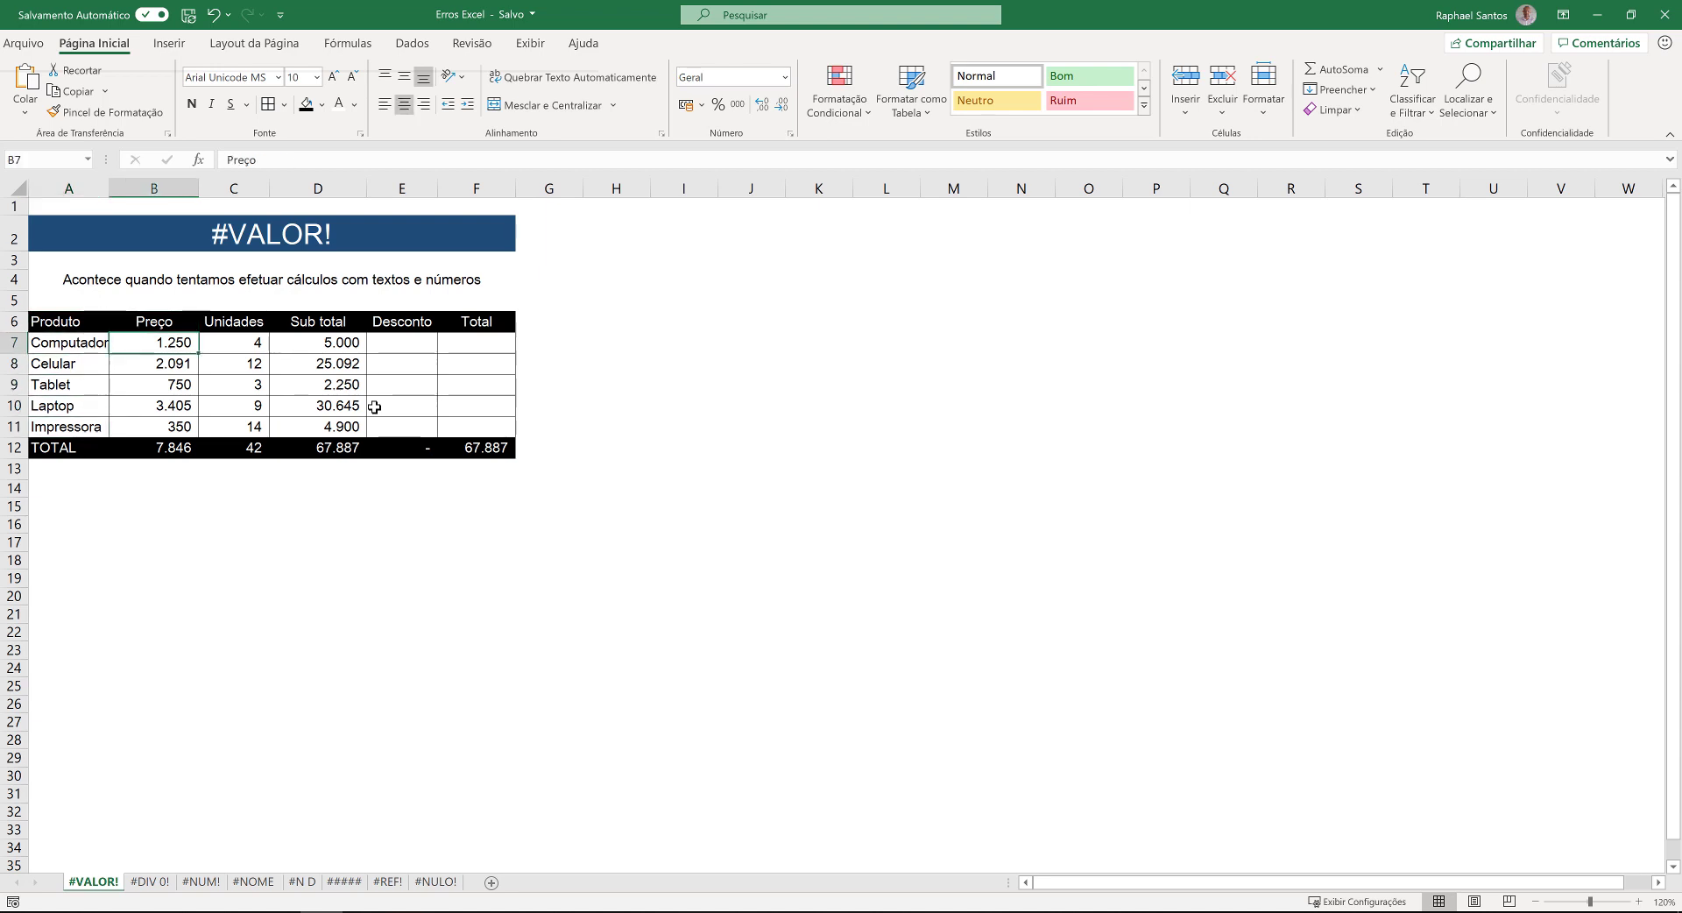
{"action": "key", "text": "Right"}
{"action": "key", "text": "Up"}
{"action": "key", "text": "Down"}
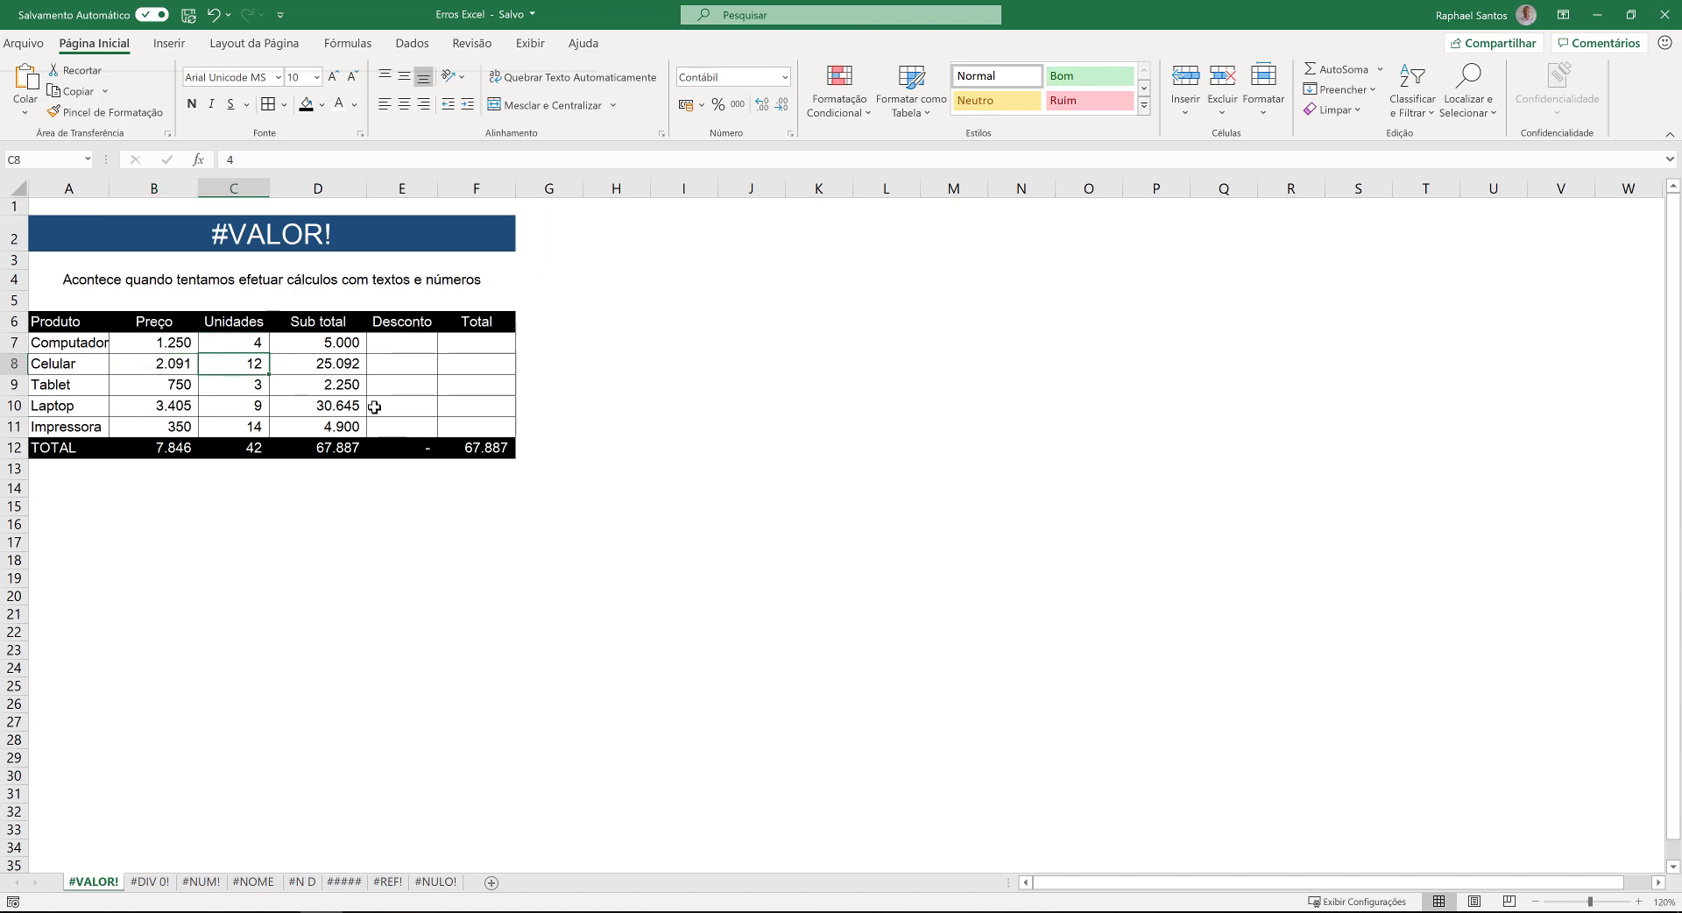
{"action": "key", "text": "Up"}
- Inspect the Sub total formula in D7 and the cells below it
{"action": "key", "text": "Right"}
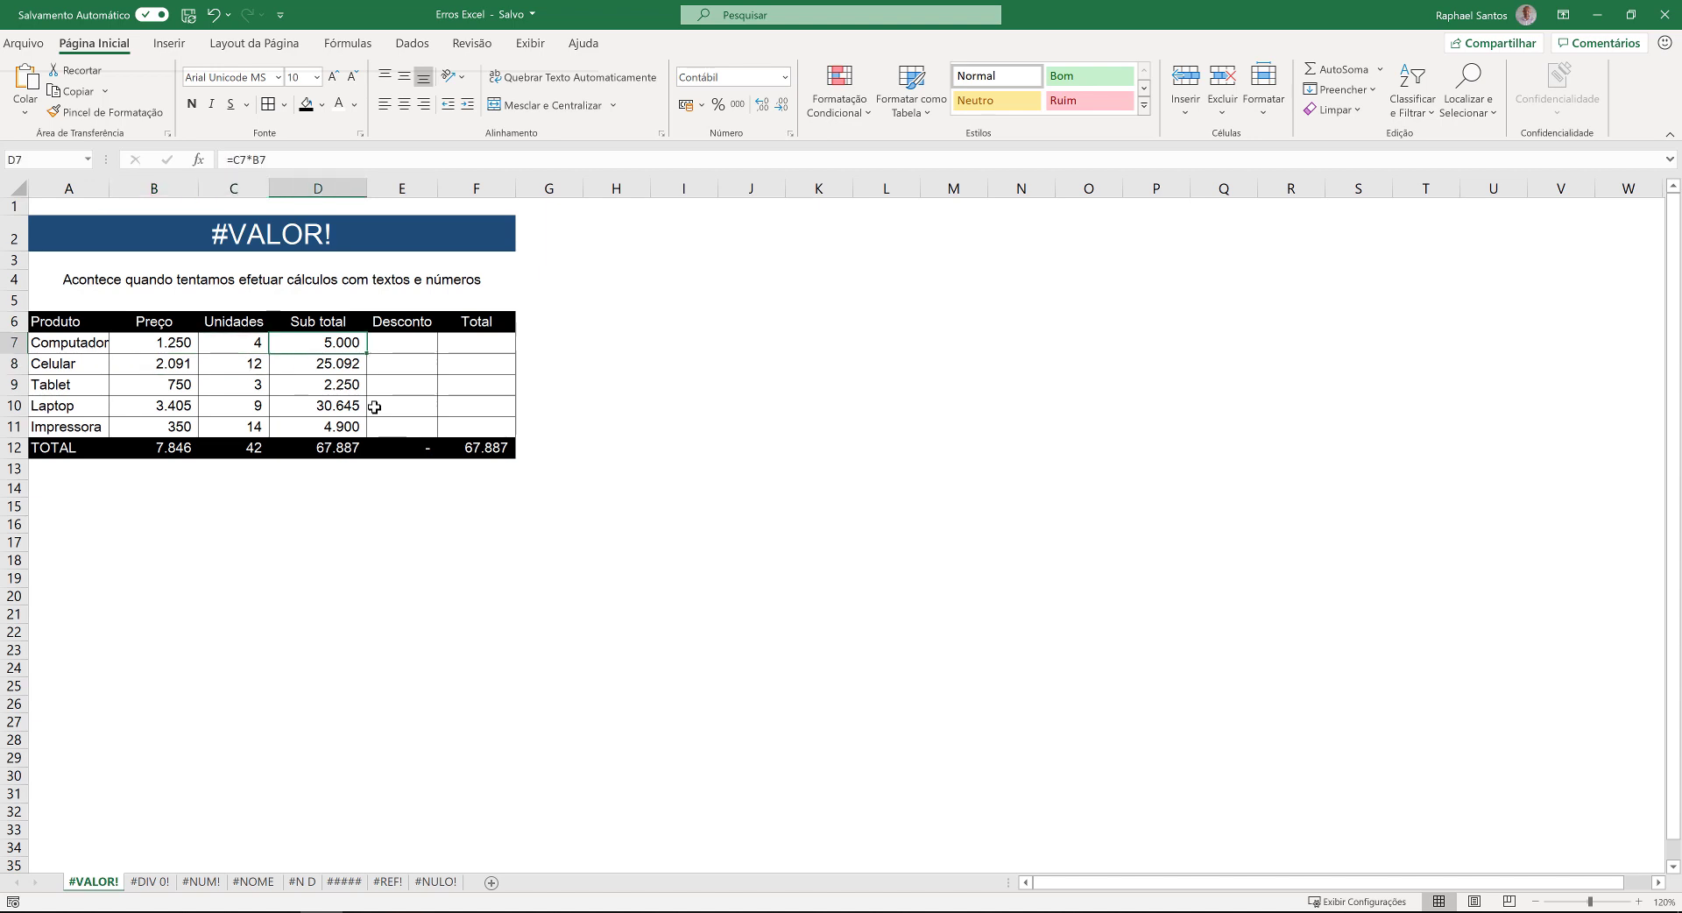
{"action": "key", "text": "F2"}
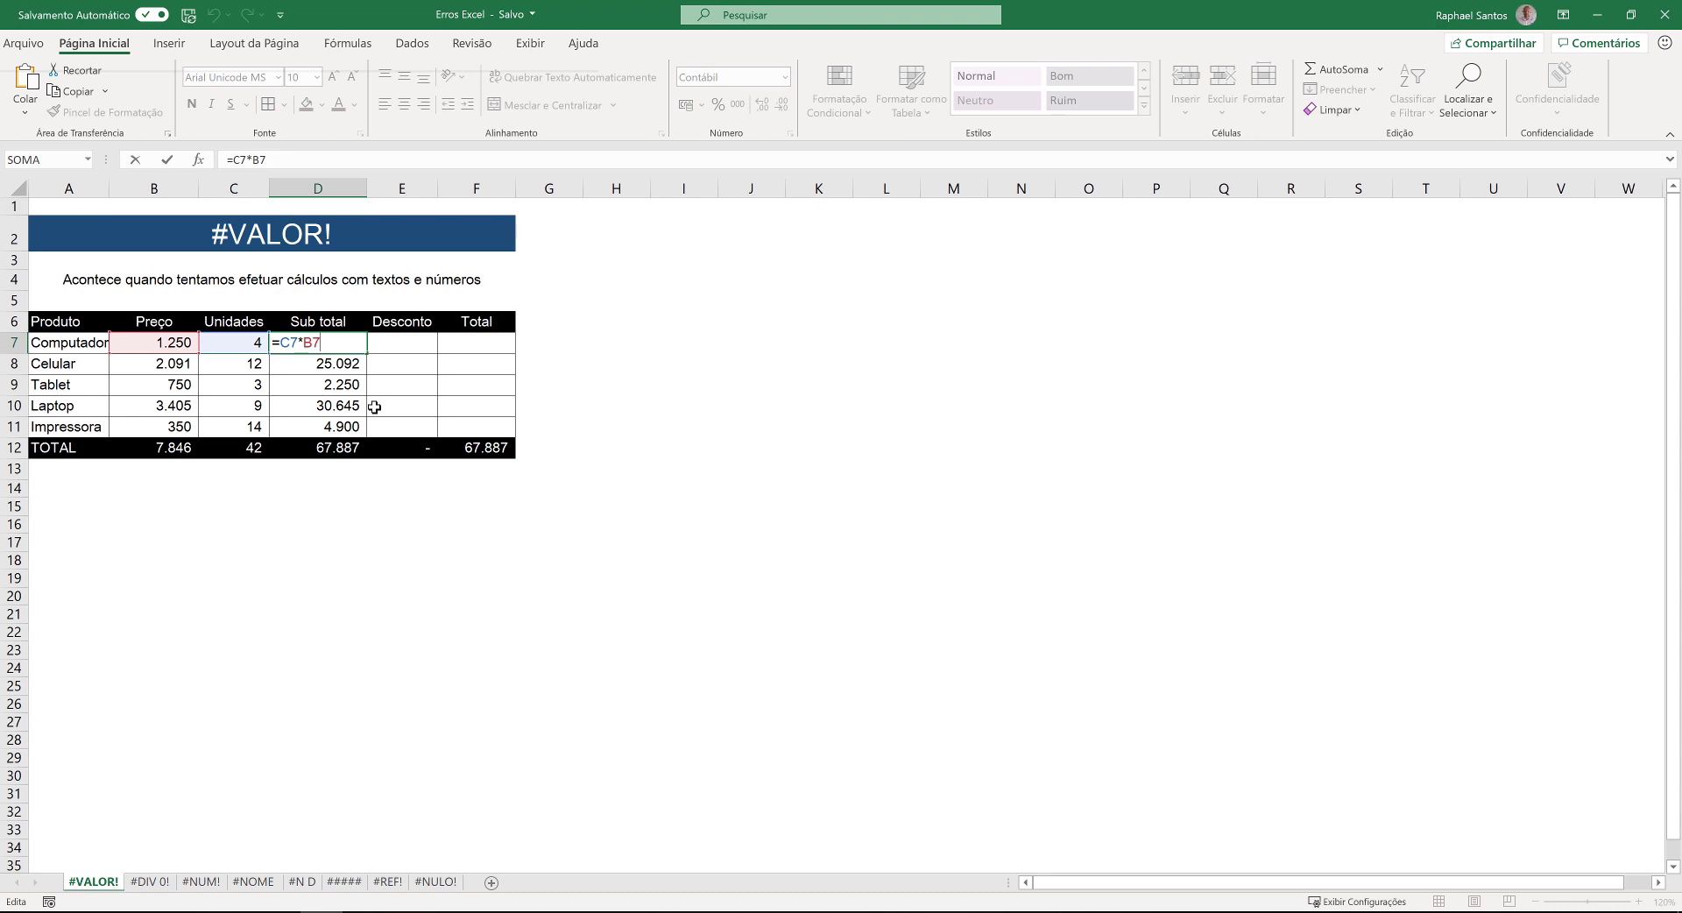
{"action": "key", "text": "ctrl+Return"}
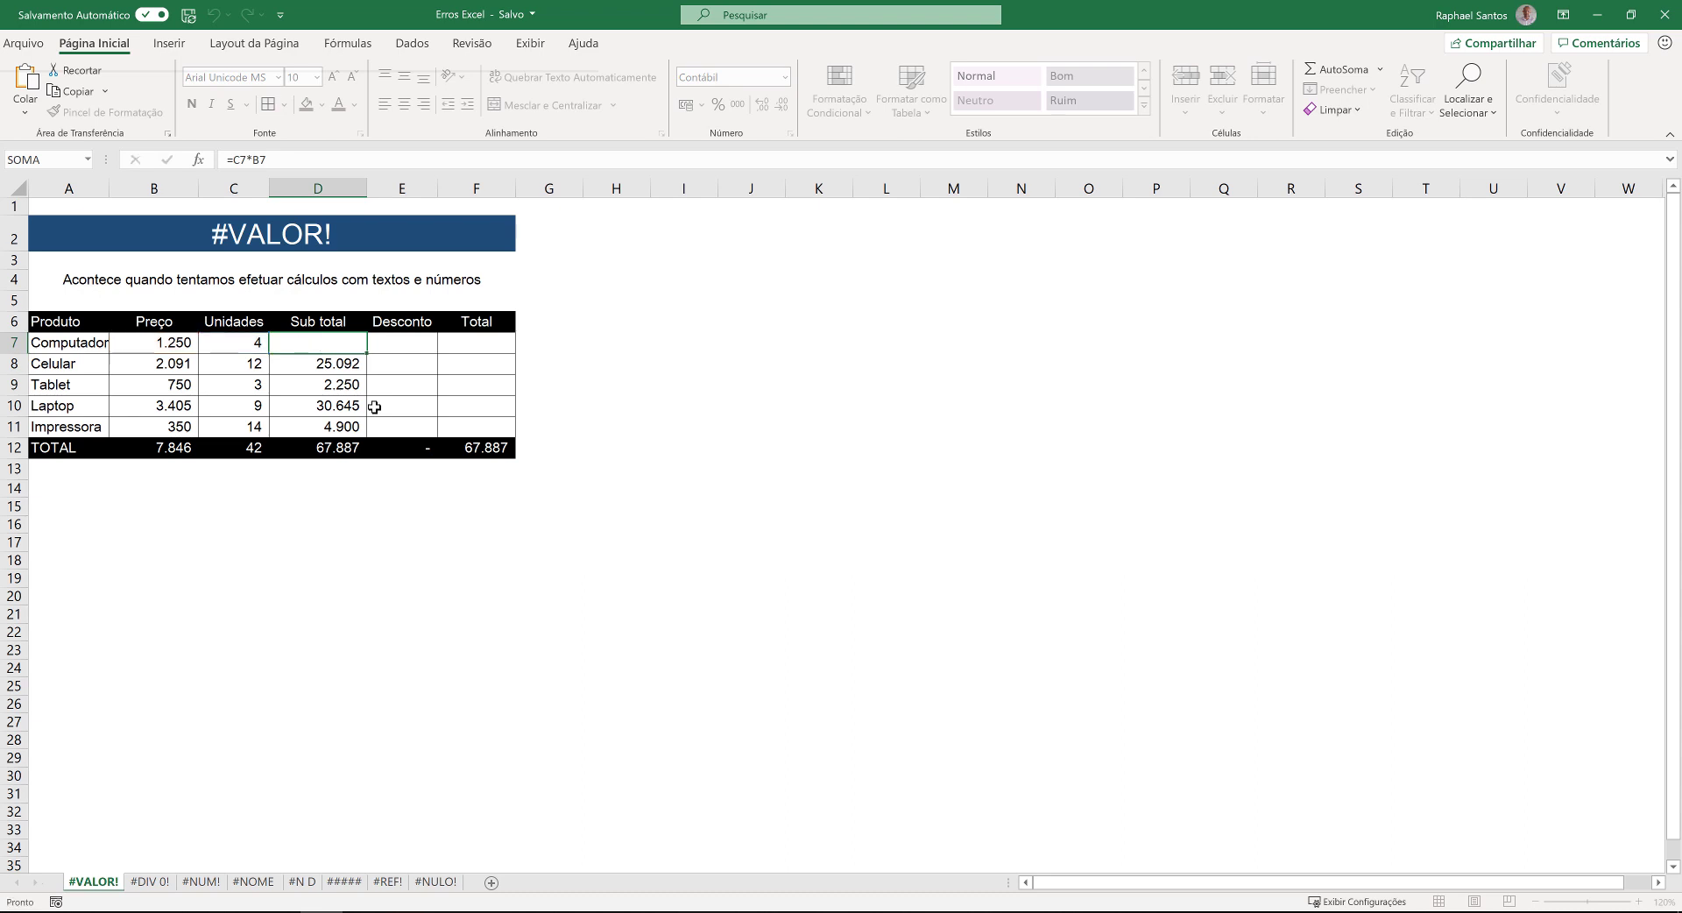
{"action": "key", "text": "Down"}
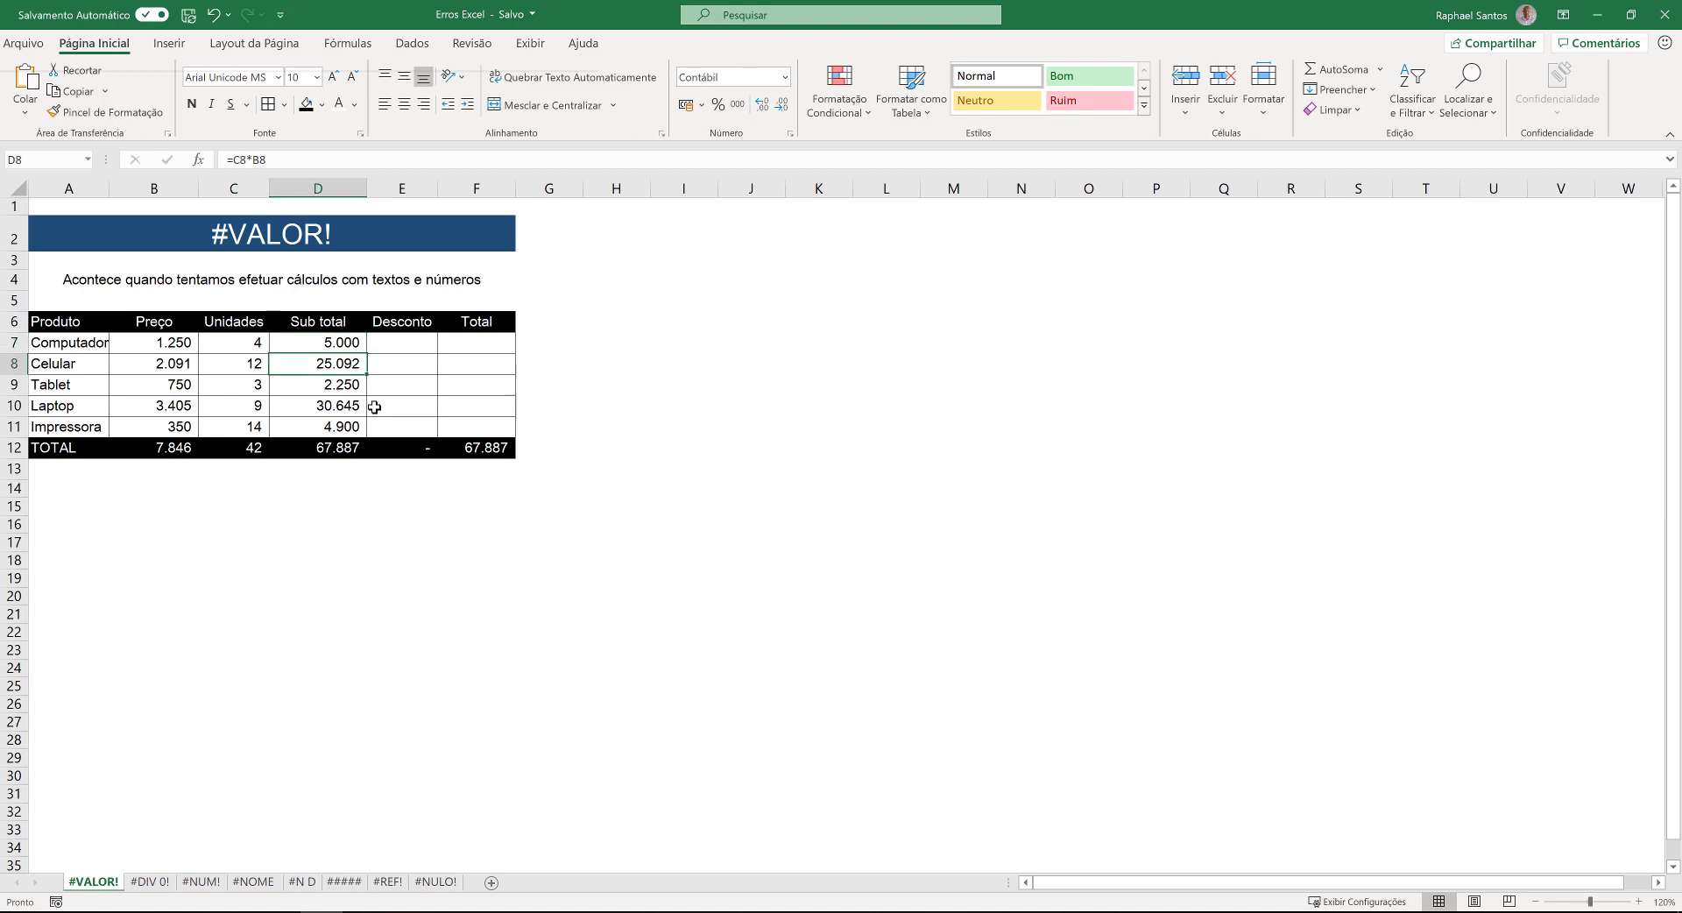
{"action": "key", "text": "Down"}
{"action": "key", "text": "Up"}
{"action": "key", "text": "Up"}
- Enter =SE(D7>=5000;10%*D7;"") as the Desconto formula for Computador in E7
{"action": "key", "text": "Right"}
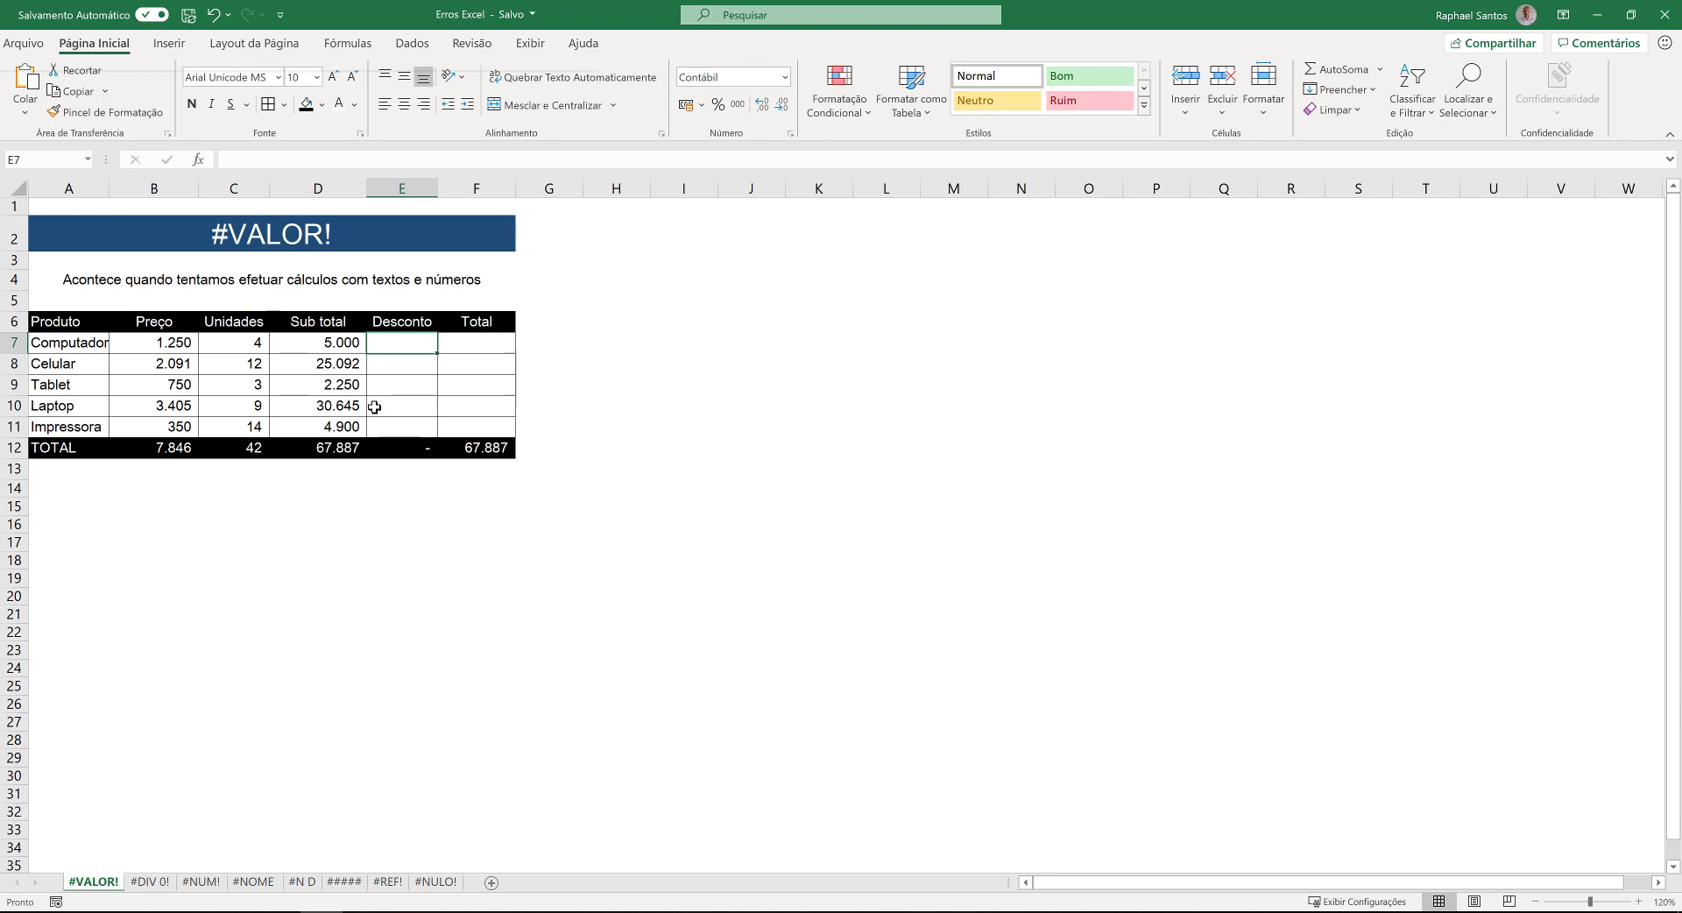
{"action": "type", "text": "=SE"}
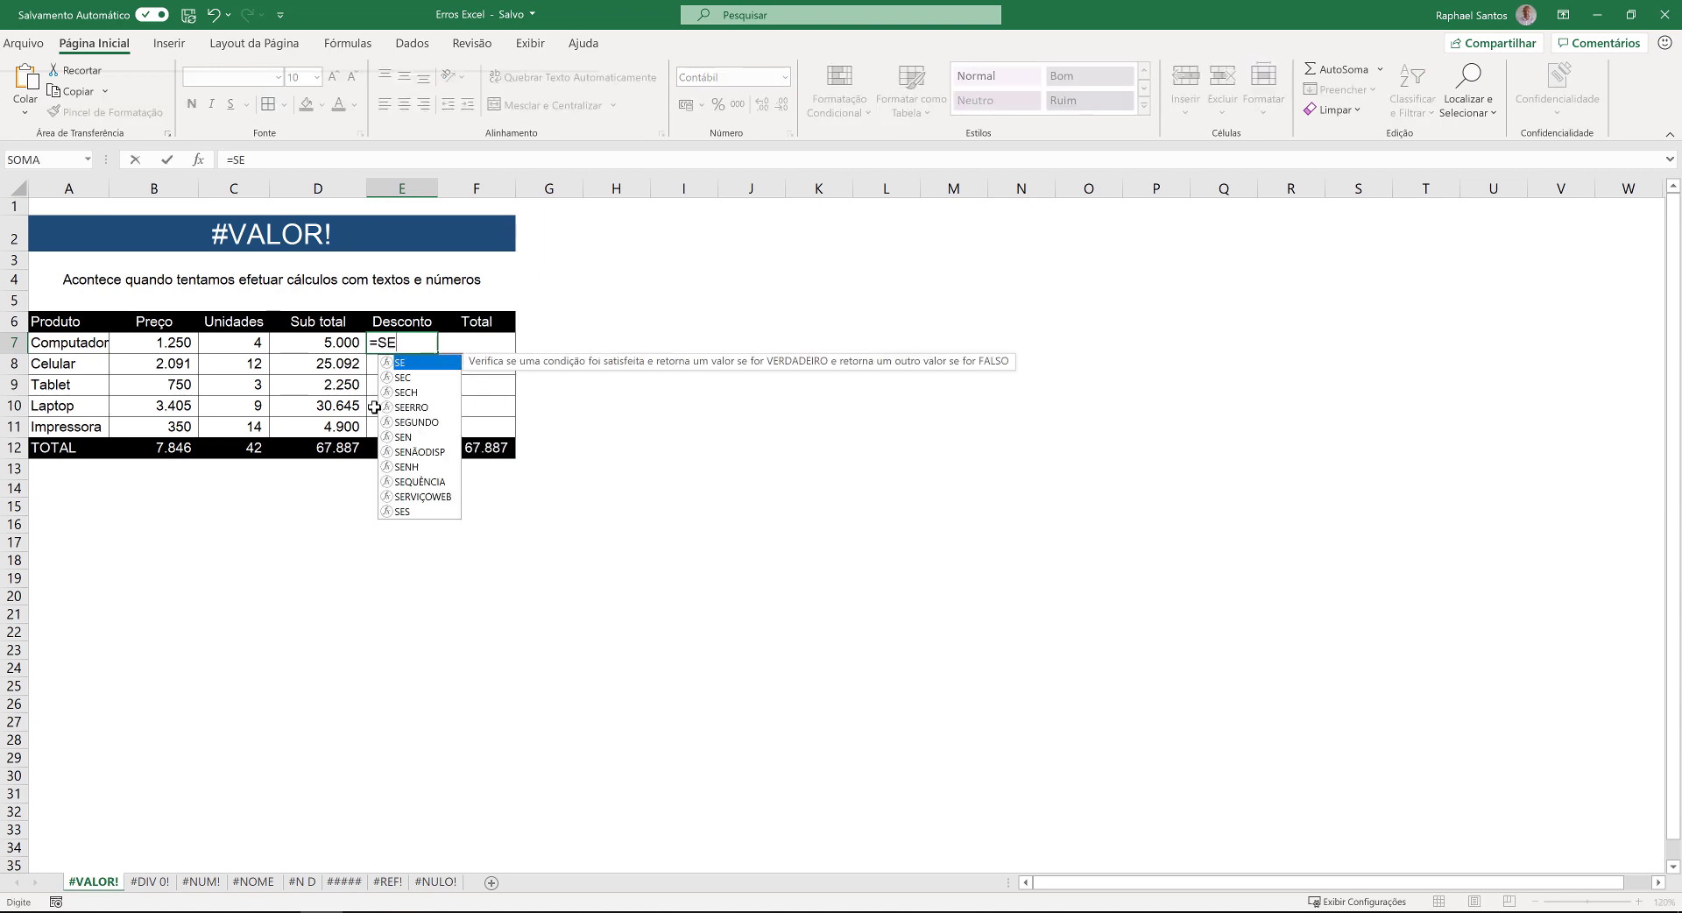
{"action": "type", "text": "("}
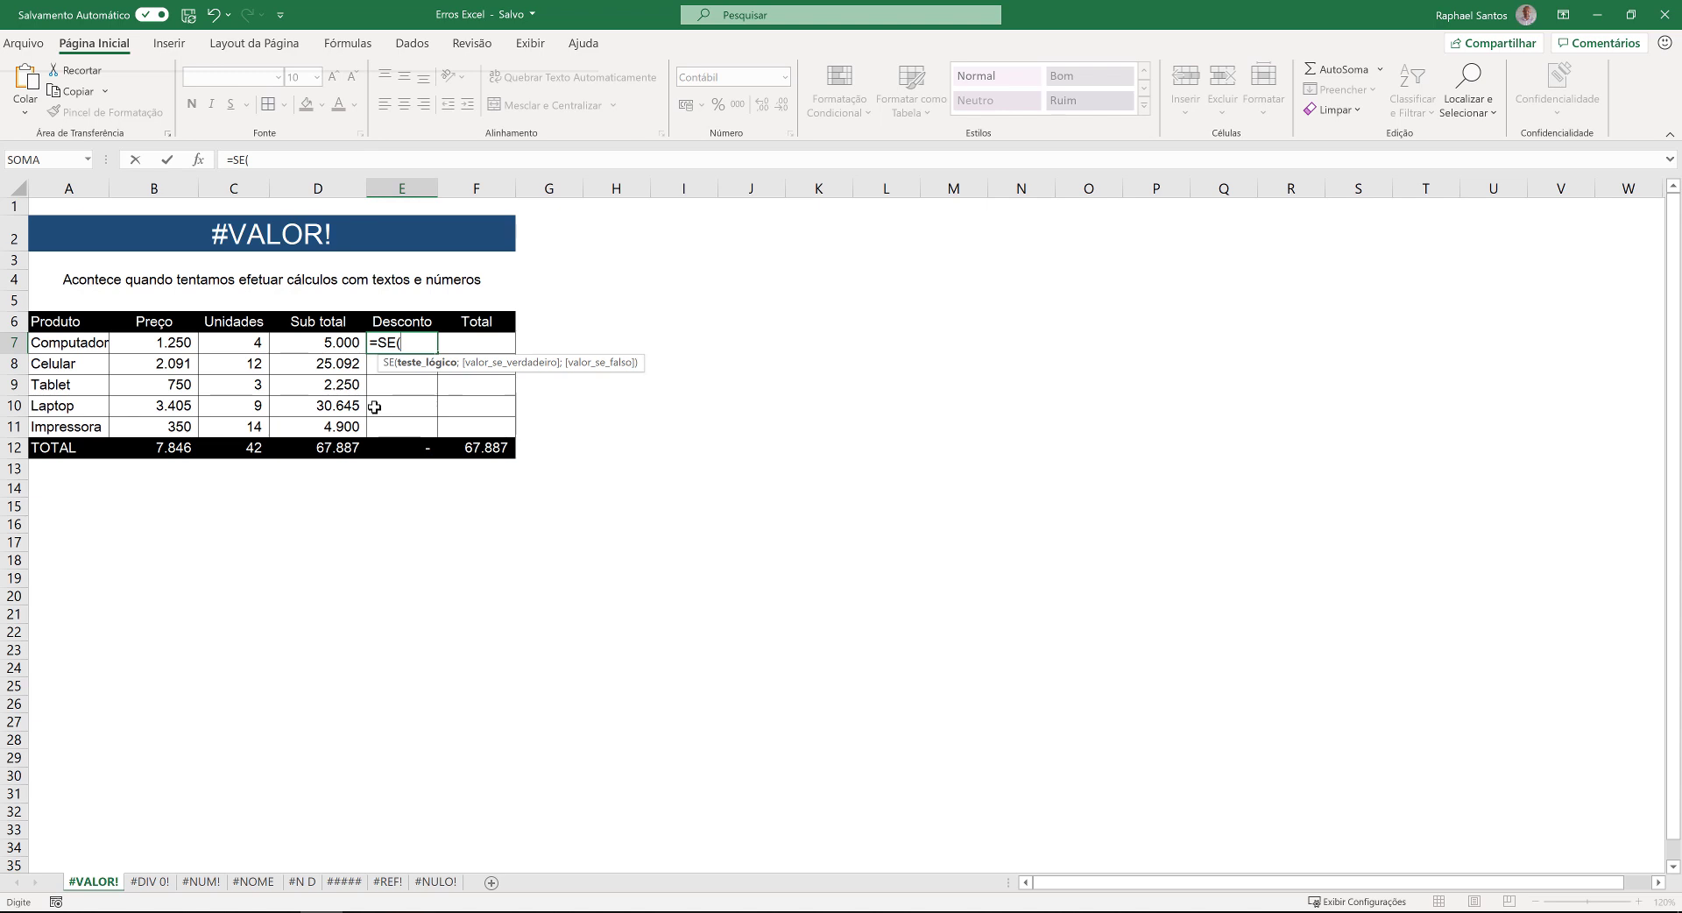
{"action": "left_click", "coordinate": [335, 339]}
{"action": "type", "text": ">=500"}
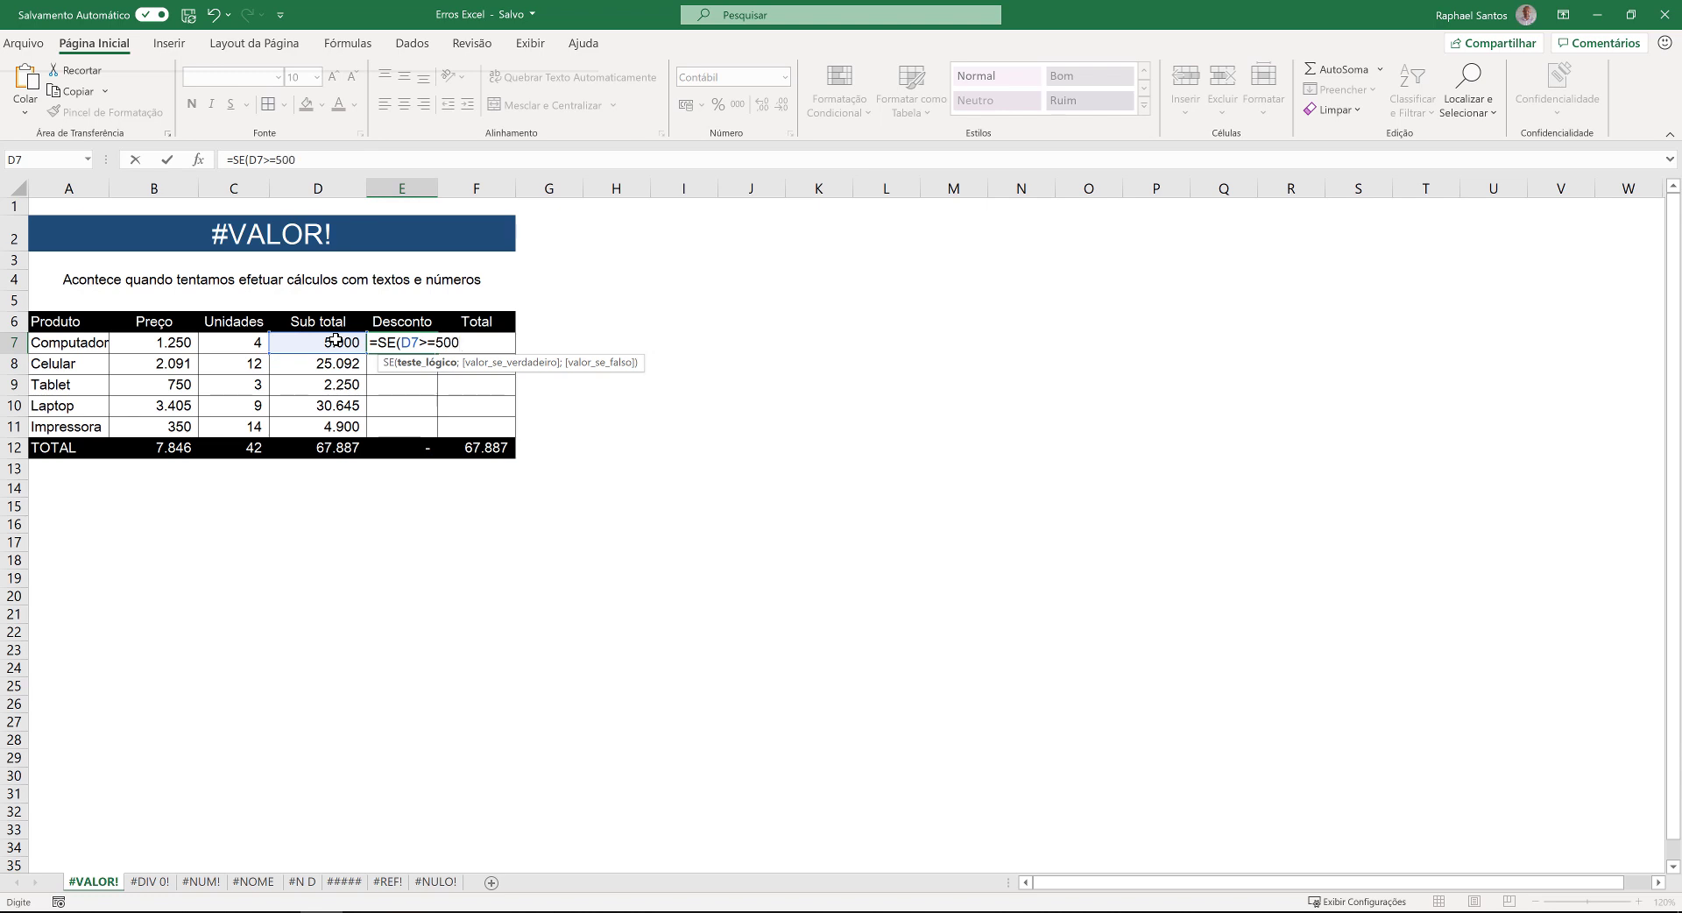
{"action": "type", "text": "0;"}
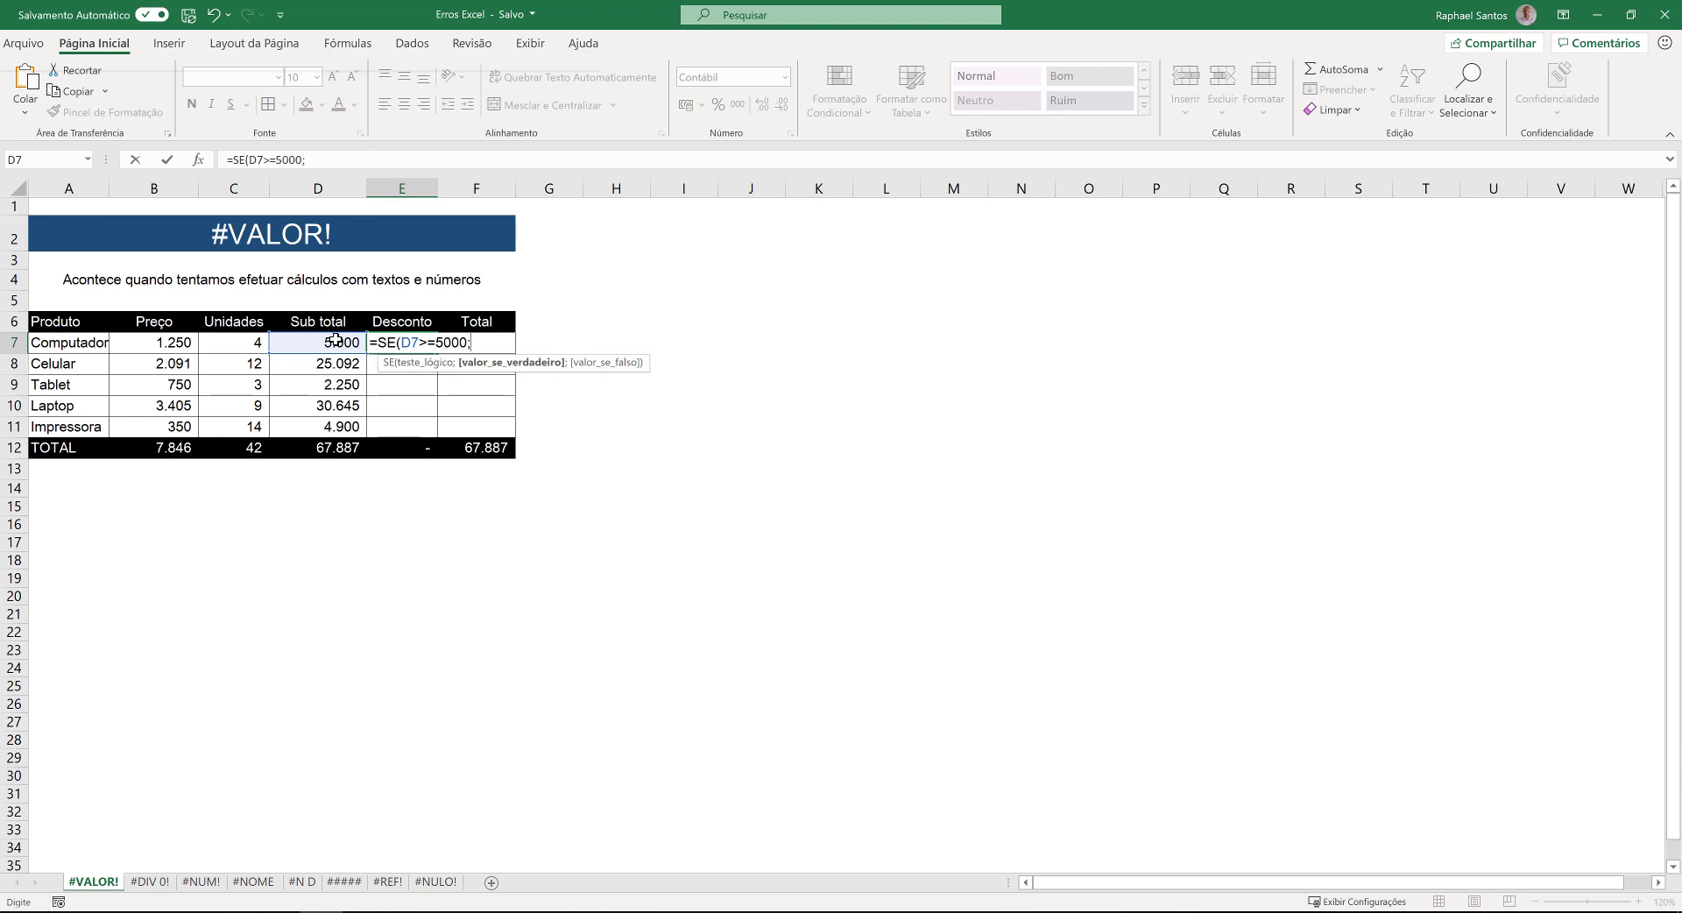
{"action": "type", "text": "10%*"}
{"action": "left_click", "coordinate": [335, 340]}
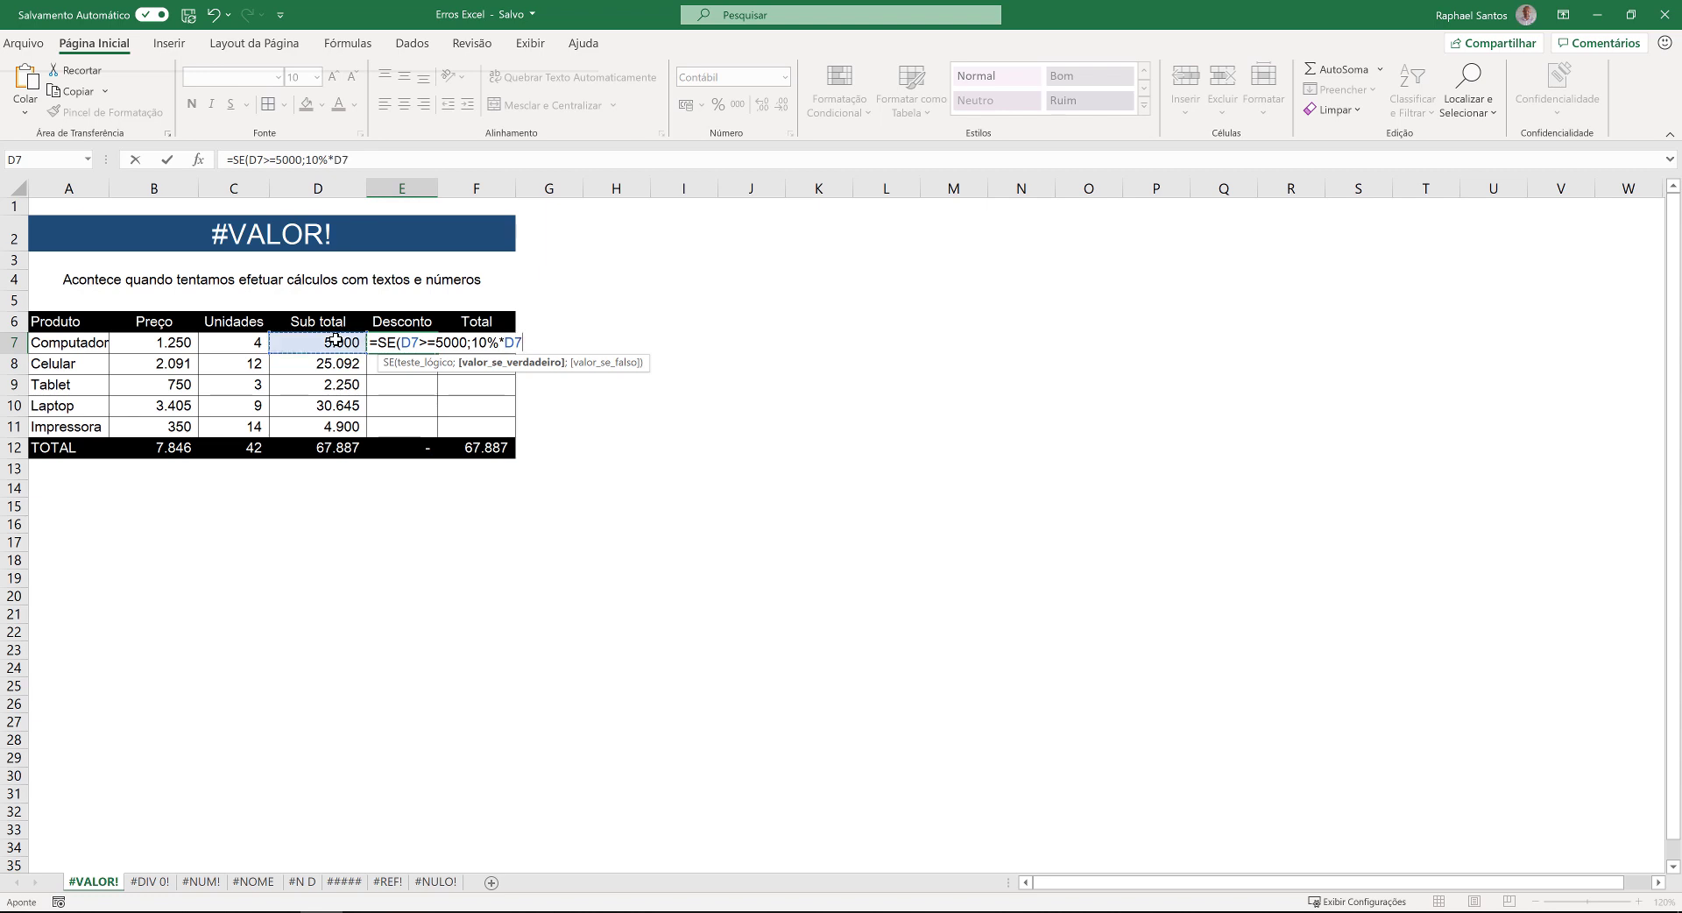
{"action": "type", "text": ";"}
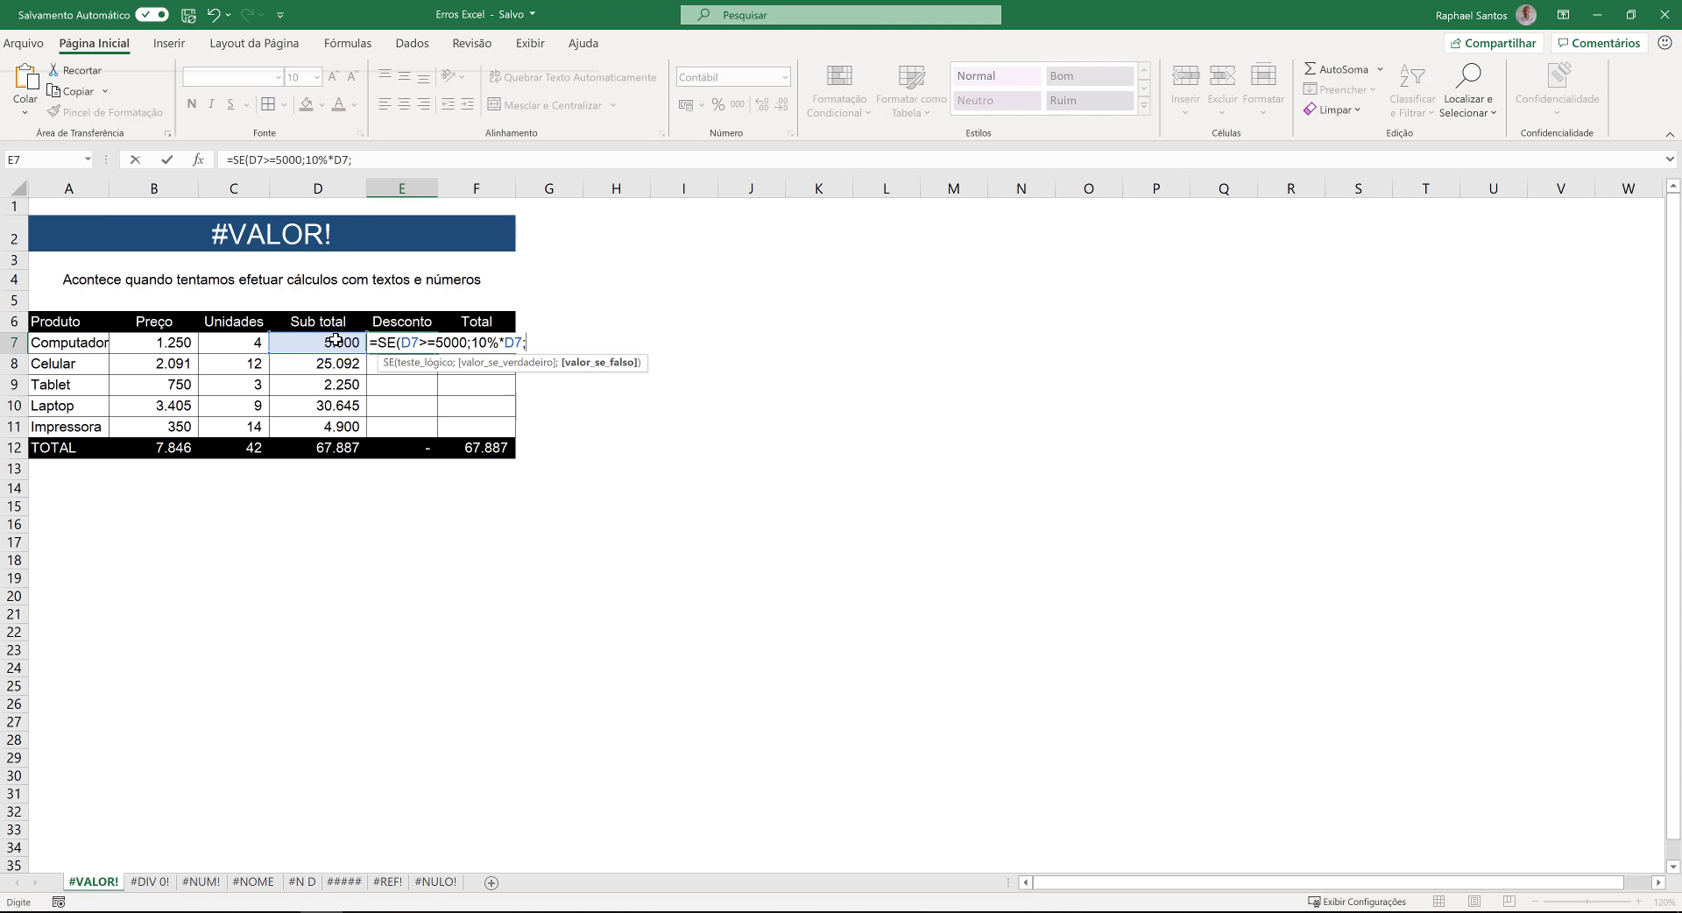
{"action": "type", "text": "\"\""}
{"action": "key", "text": "BackSpace"}
{"action": "key", "text": "BackSpace"}
{"action": "type", "text": "\""}
{"action": "type", "text": ")"}
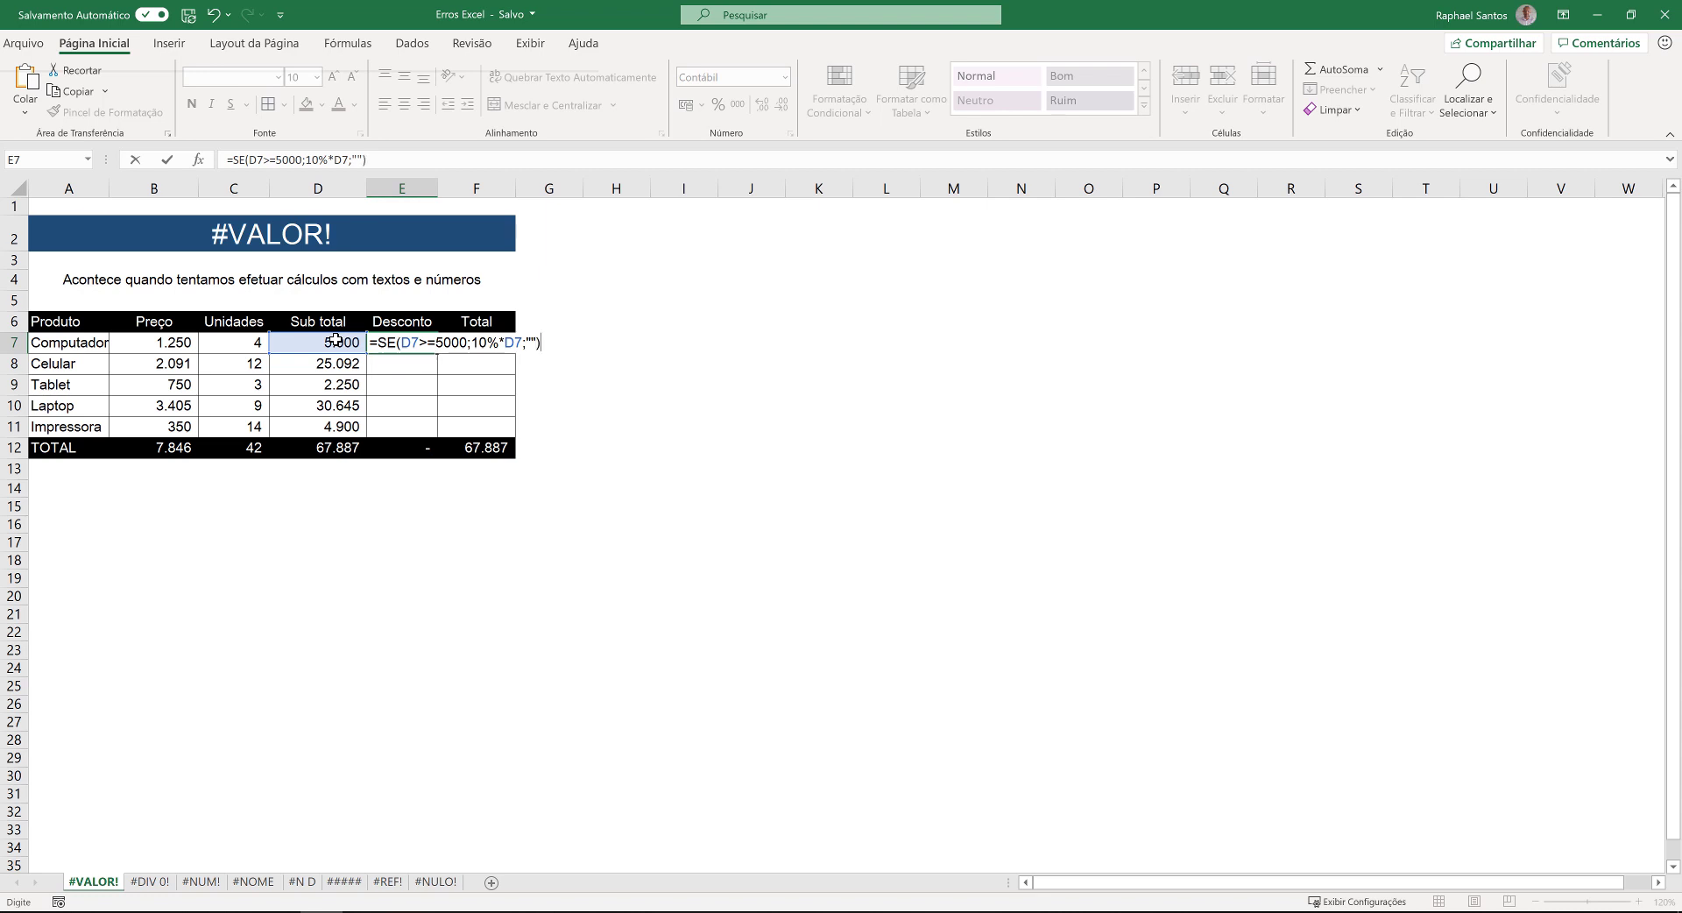
{"action": "key", "text": "Return"}
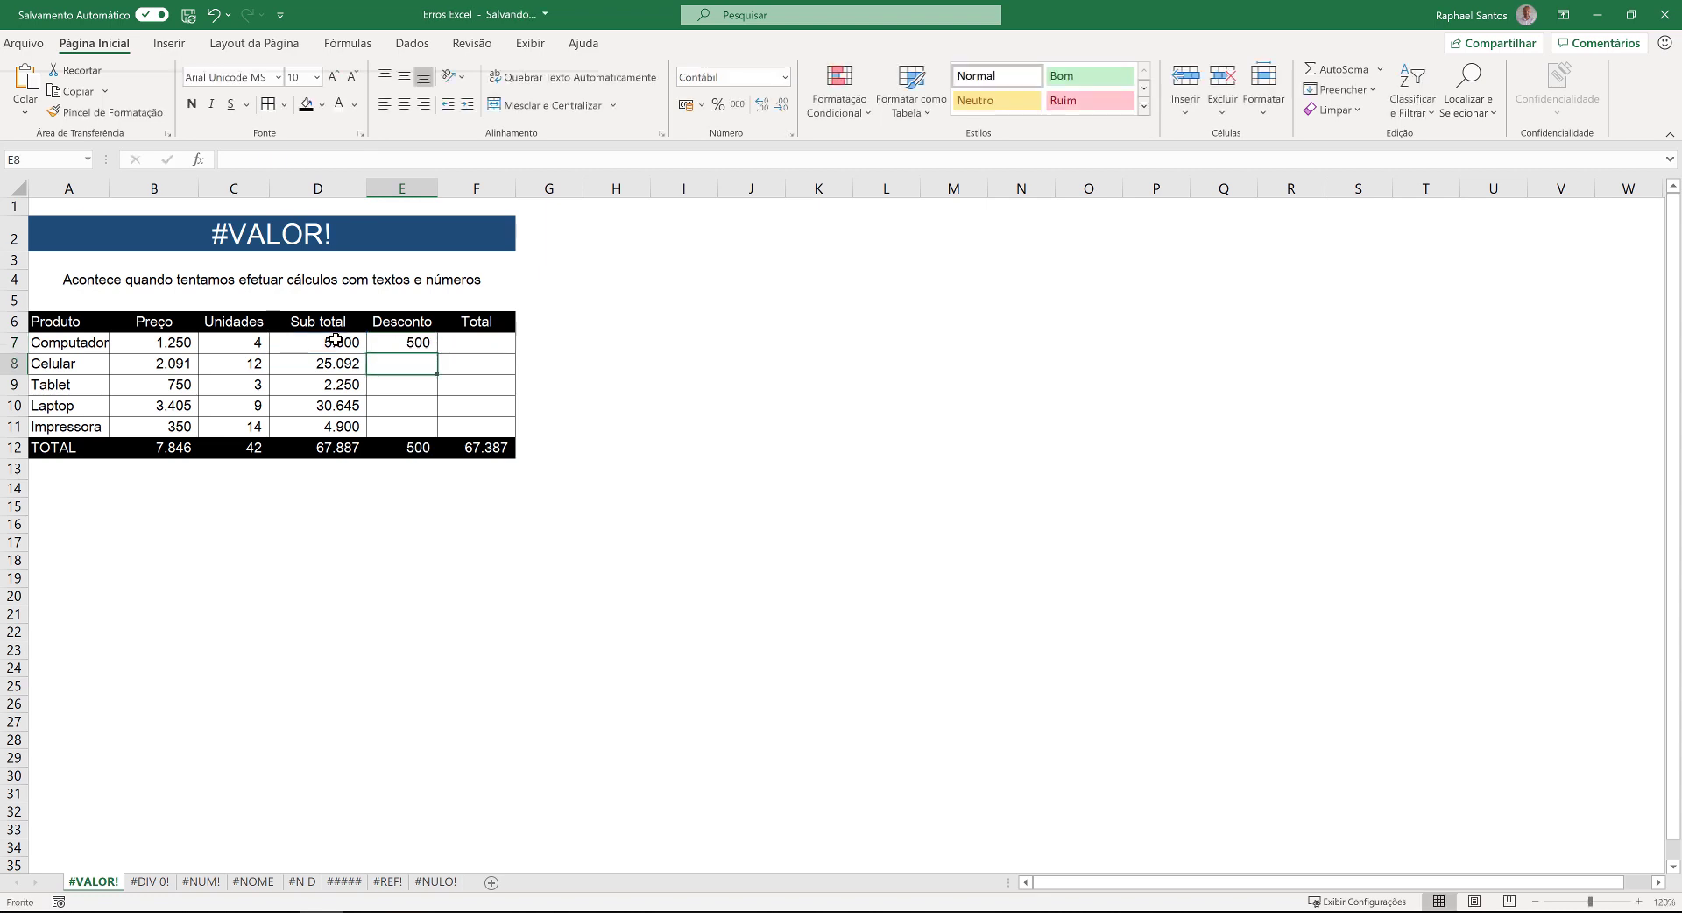
- Copy the Desconto formula from E7 down to E11 and review the filled cells
{"action": "key", "text": "Up"}
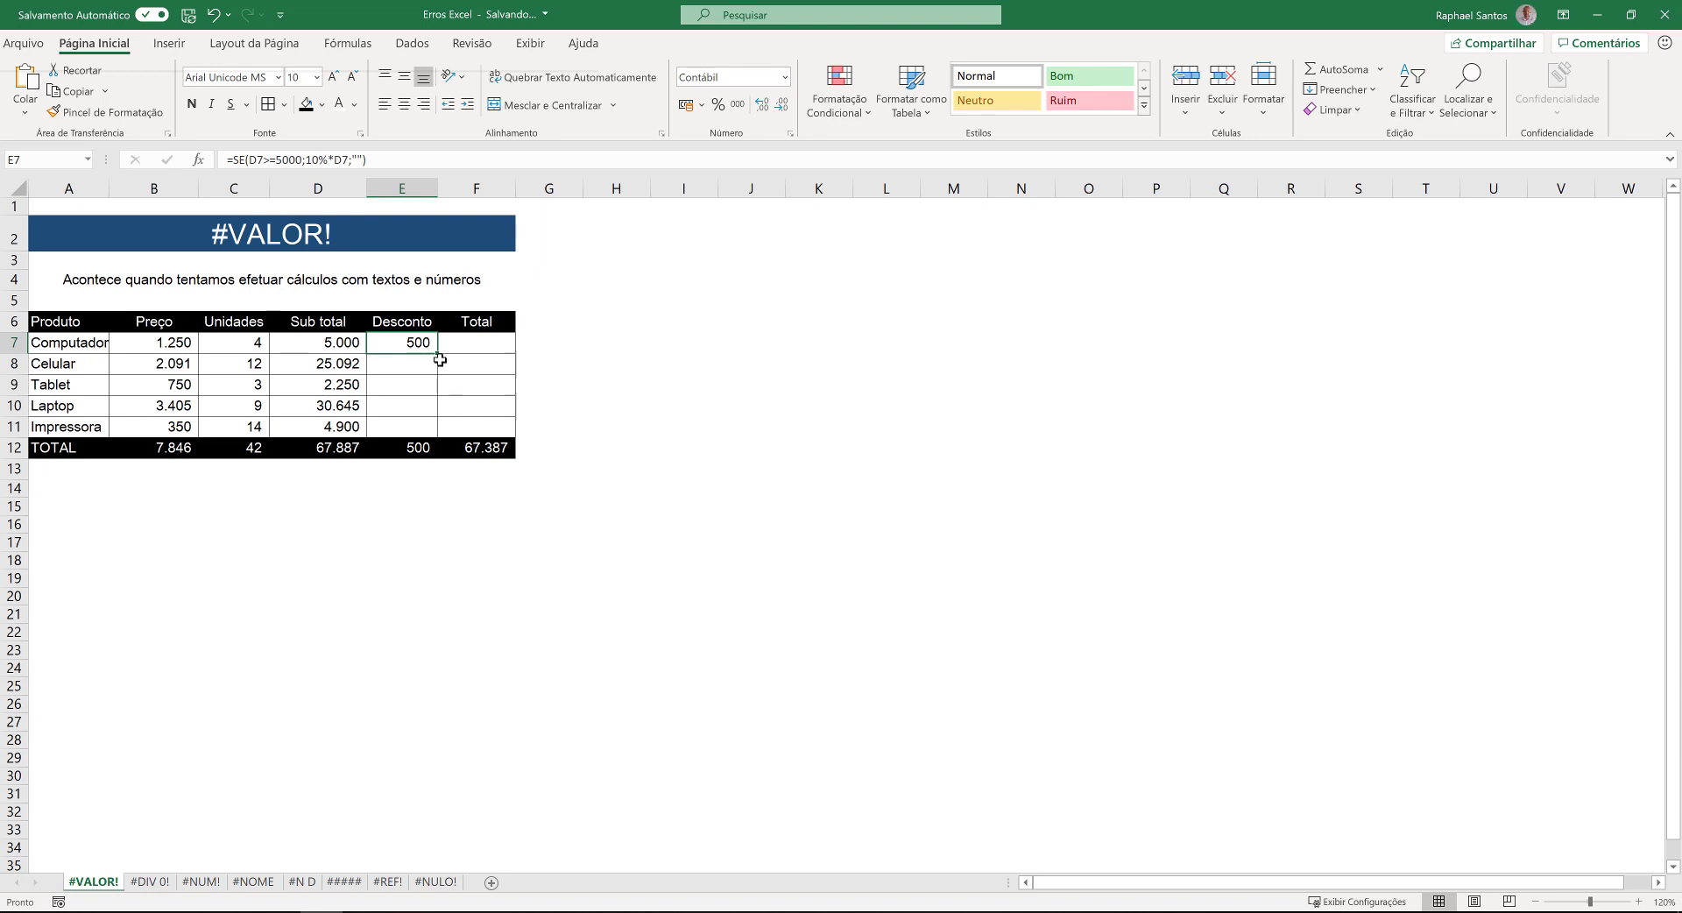
{"action": "left_click_drag", "start_coordinate": [437, 352], "coordinate": [433, 432]}
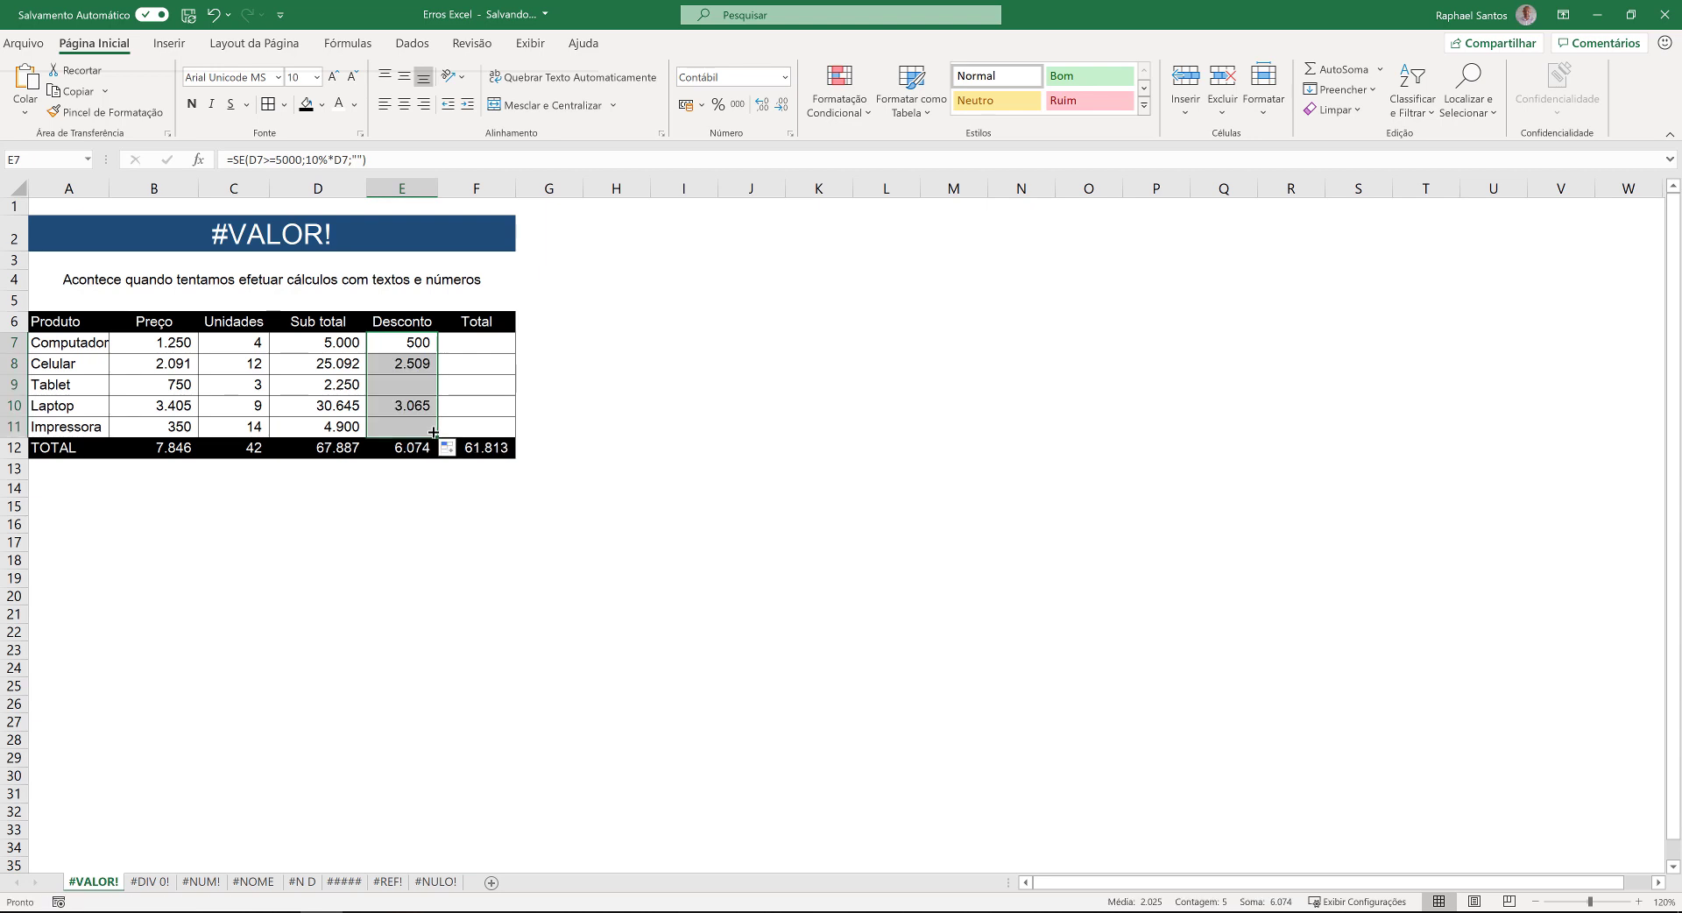
{"action": "key", "text": "Down"}
{"action": "key", "text": "Down"}
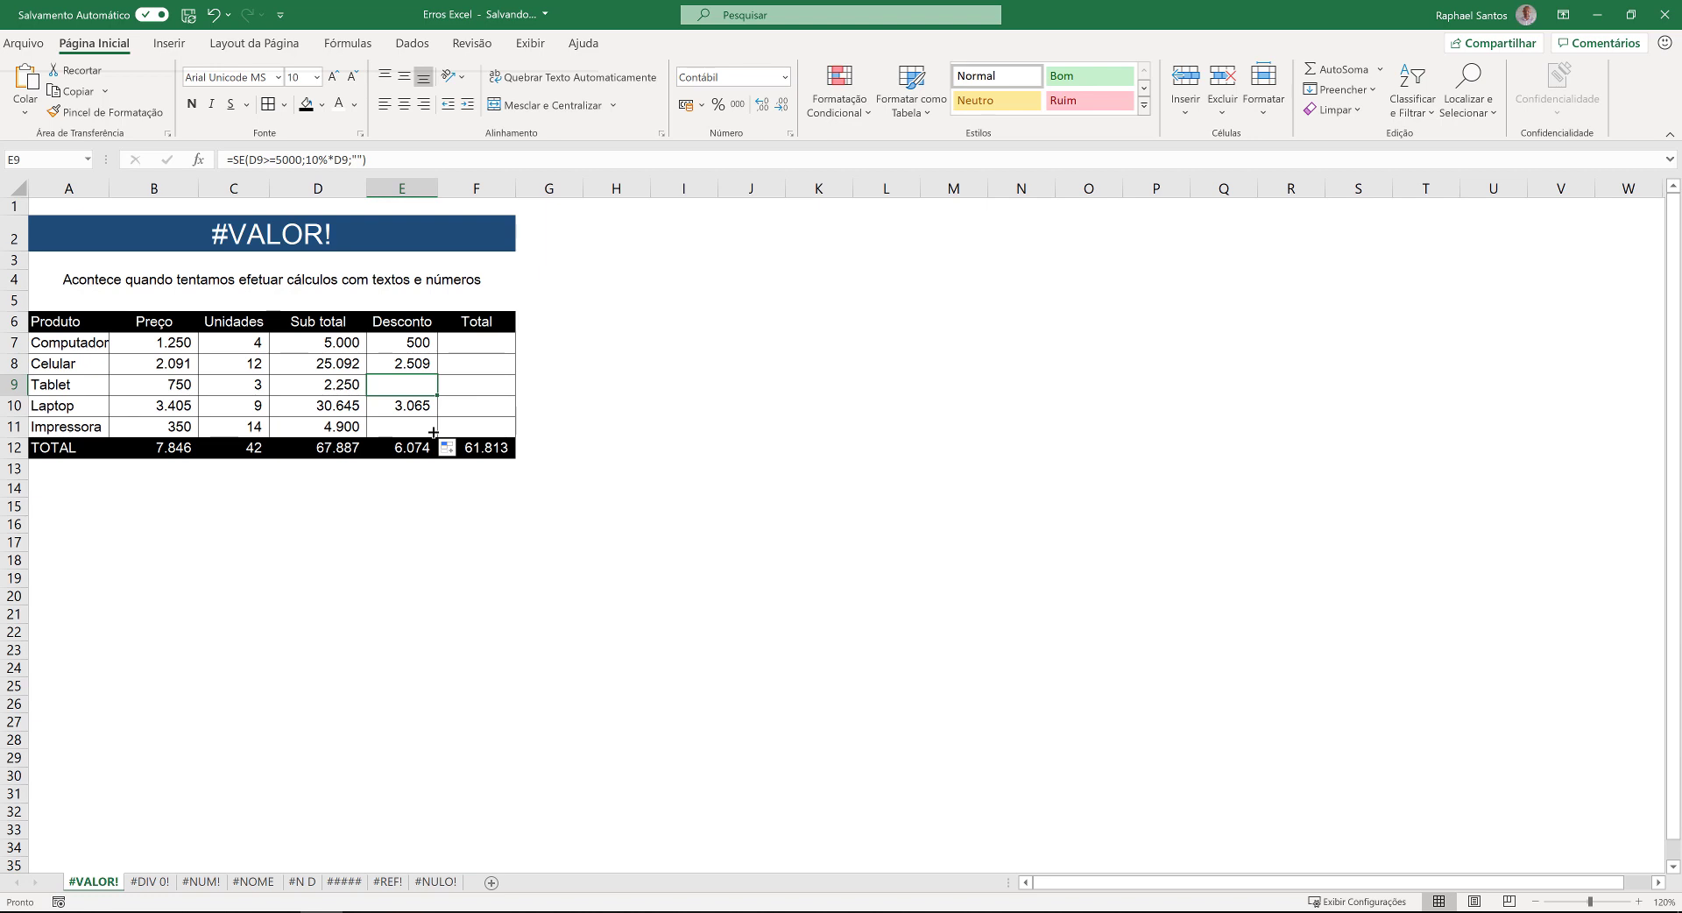
{"action": "key", "text": "Down"}
{"action": "key", "text": "Down"}
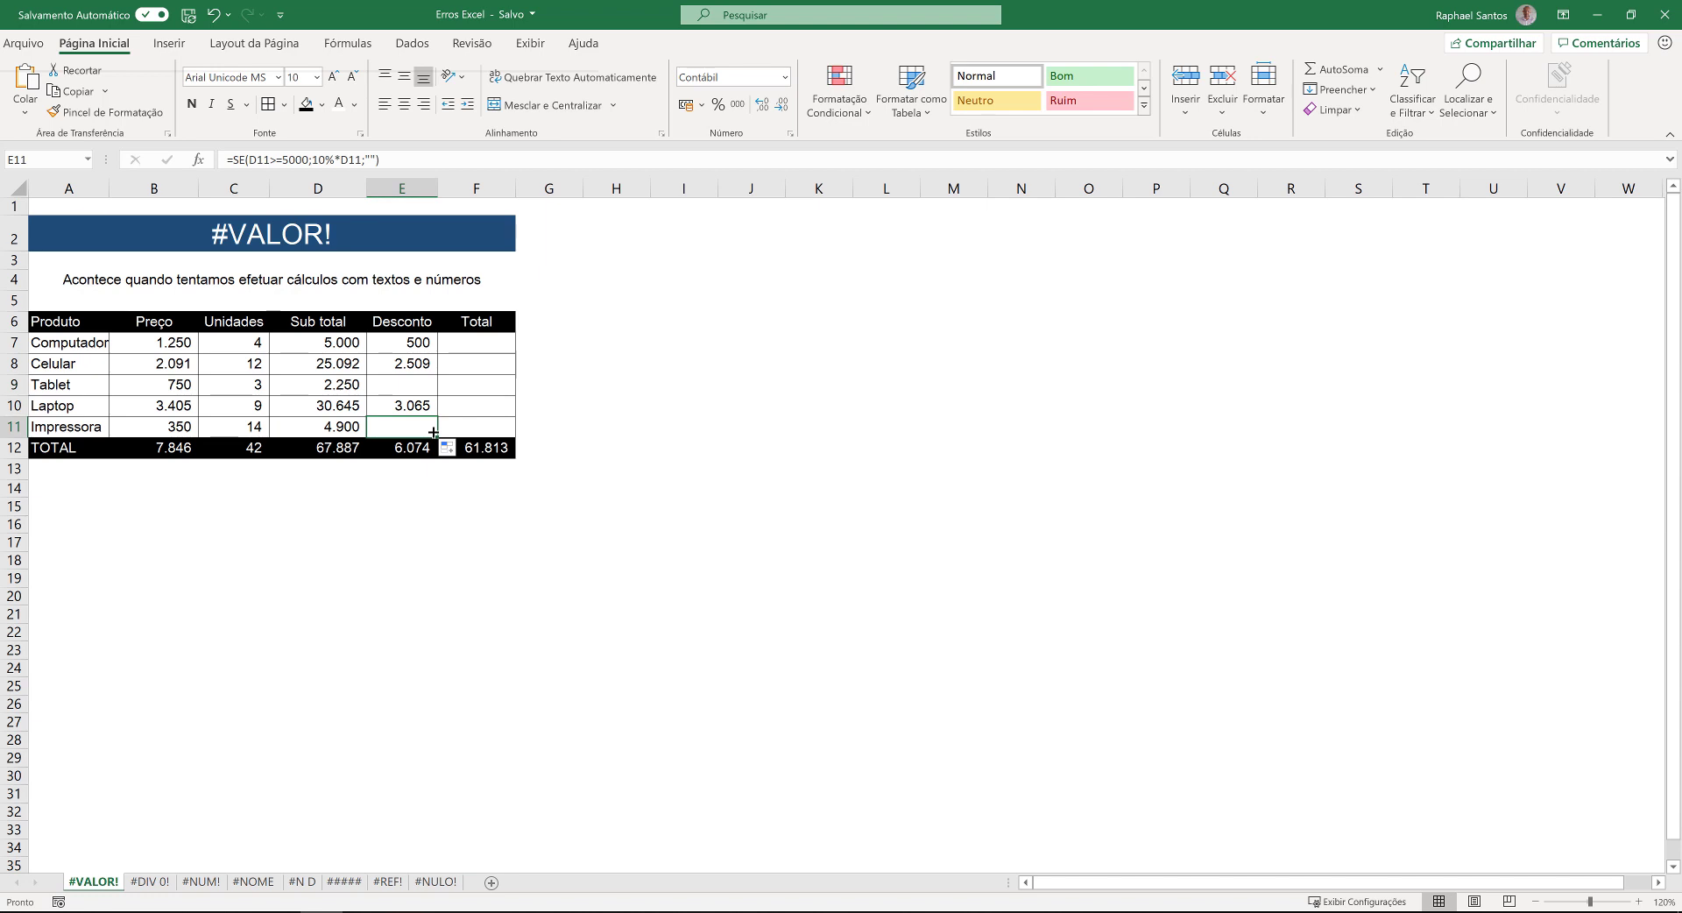
{"action": "key", "text": "Up"}
{"action": "key", "text": "Up"}
{"action": "key", "text": "Up"}
{"action": "key", "text": "Up"}
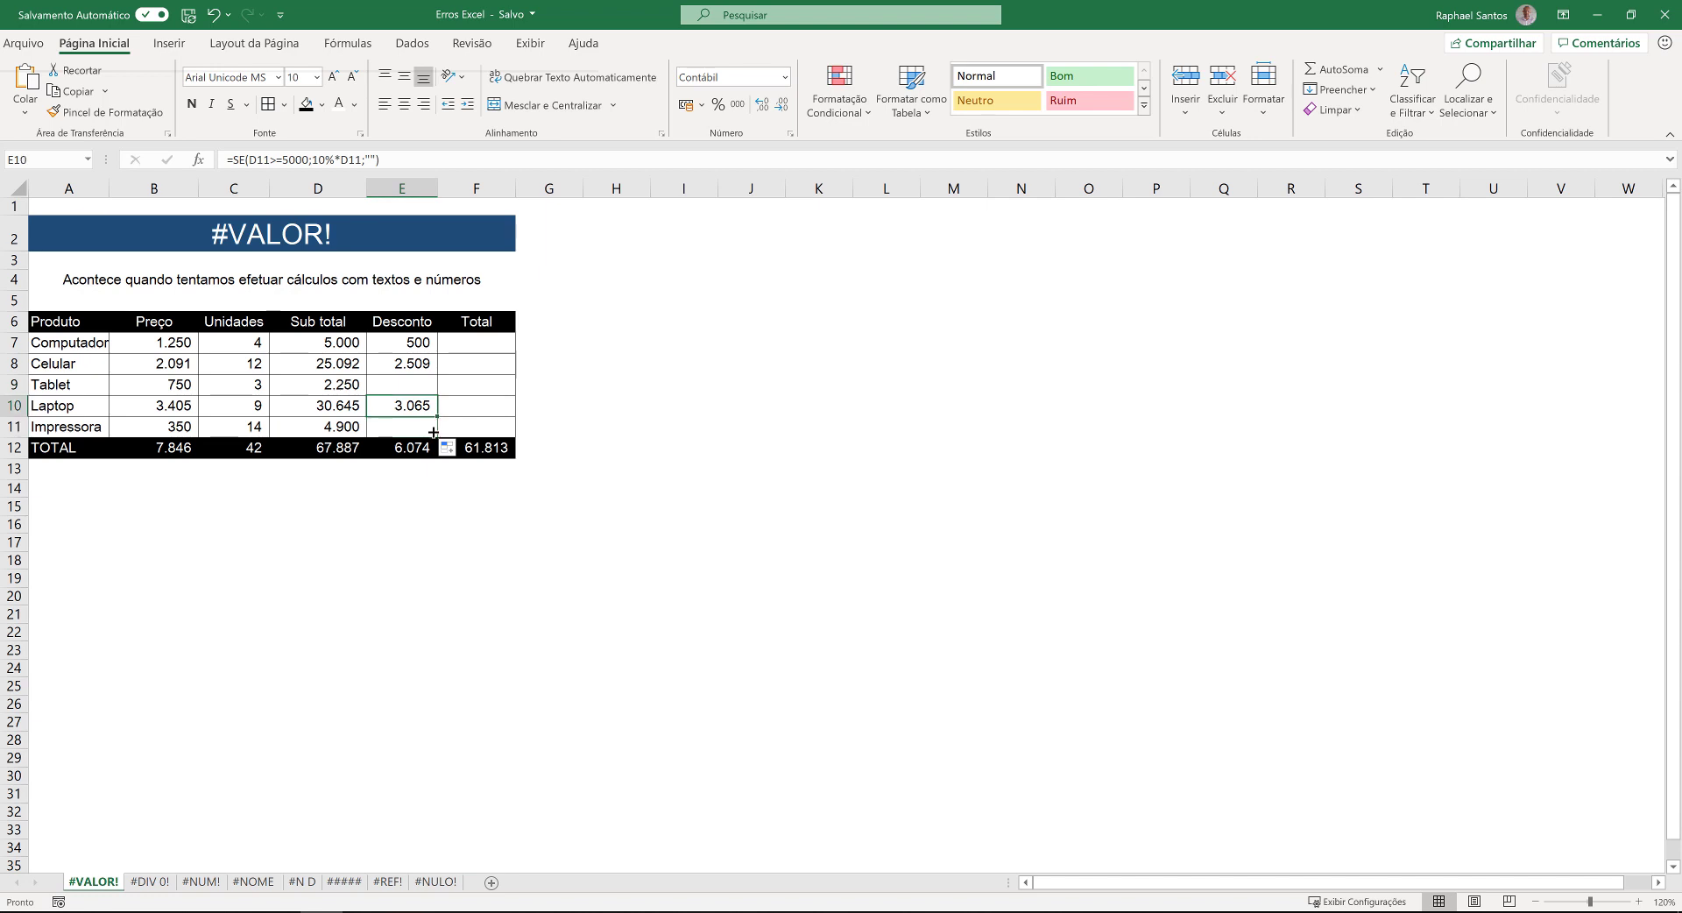
- Calculate the Computador total in F7 with =D7-E7 and copy the formula down to F11
{"action": "key", "text": "Right"}
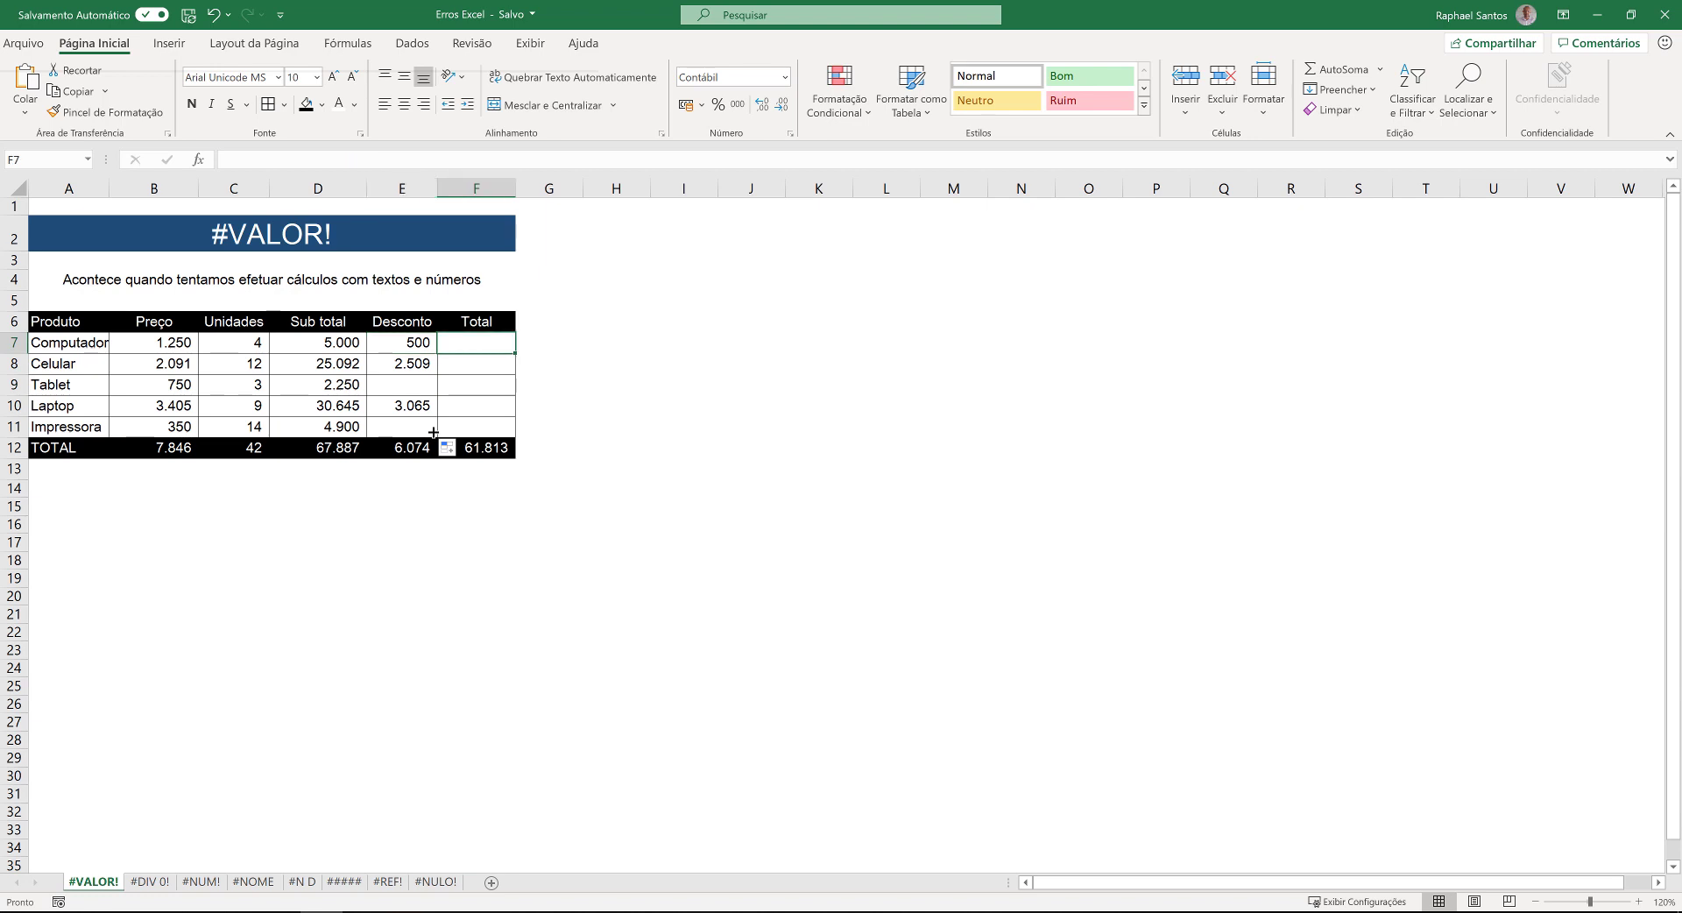
{"action": "key", "text": "Left"}
{"action": "key", "text": "Left"}
{"action": "key", "text": "Right"}
{"action": "key", "text": "Right"}
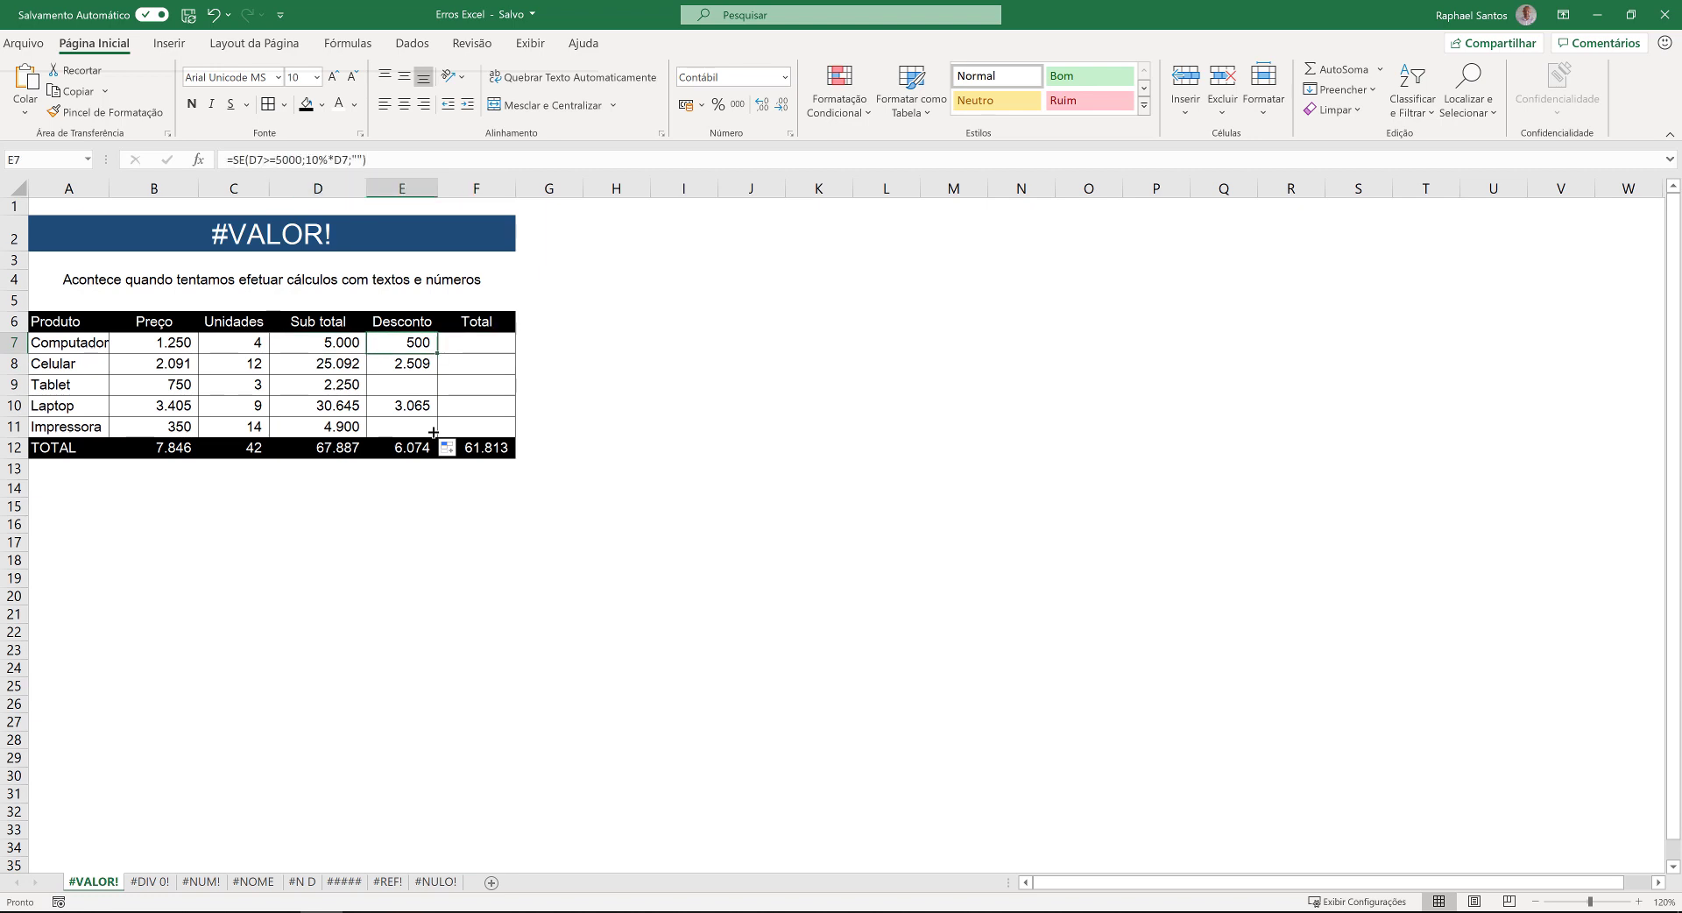
{"action": "key", "text": "Left"}
{"action": "key", "text": "Left"}
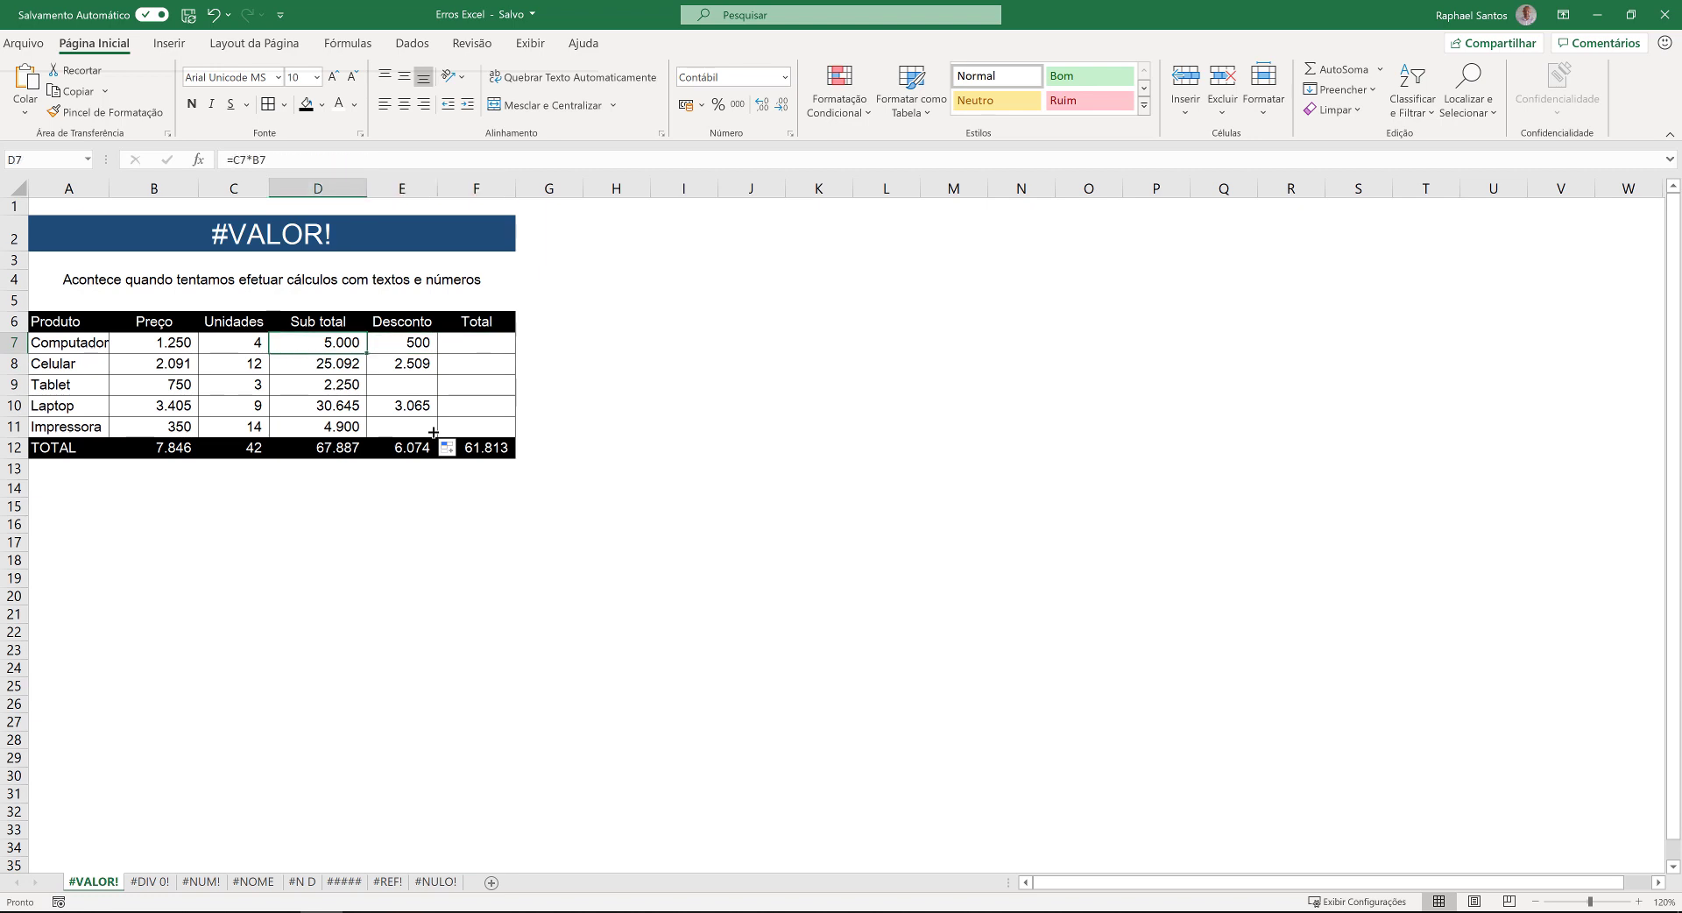
{"action": "key", "text": "Right"}
{"action": "key", "text": "Right"}
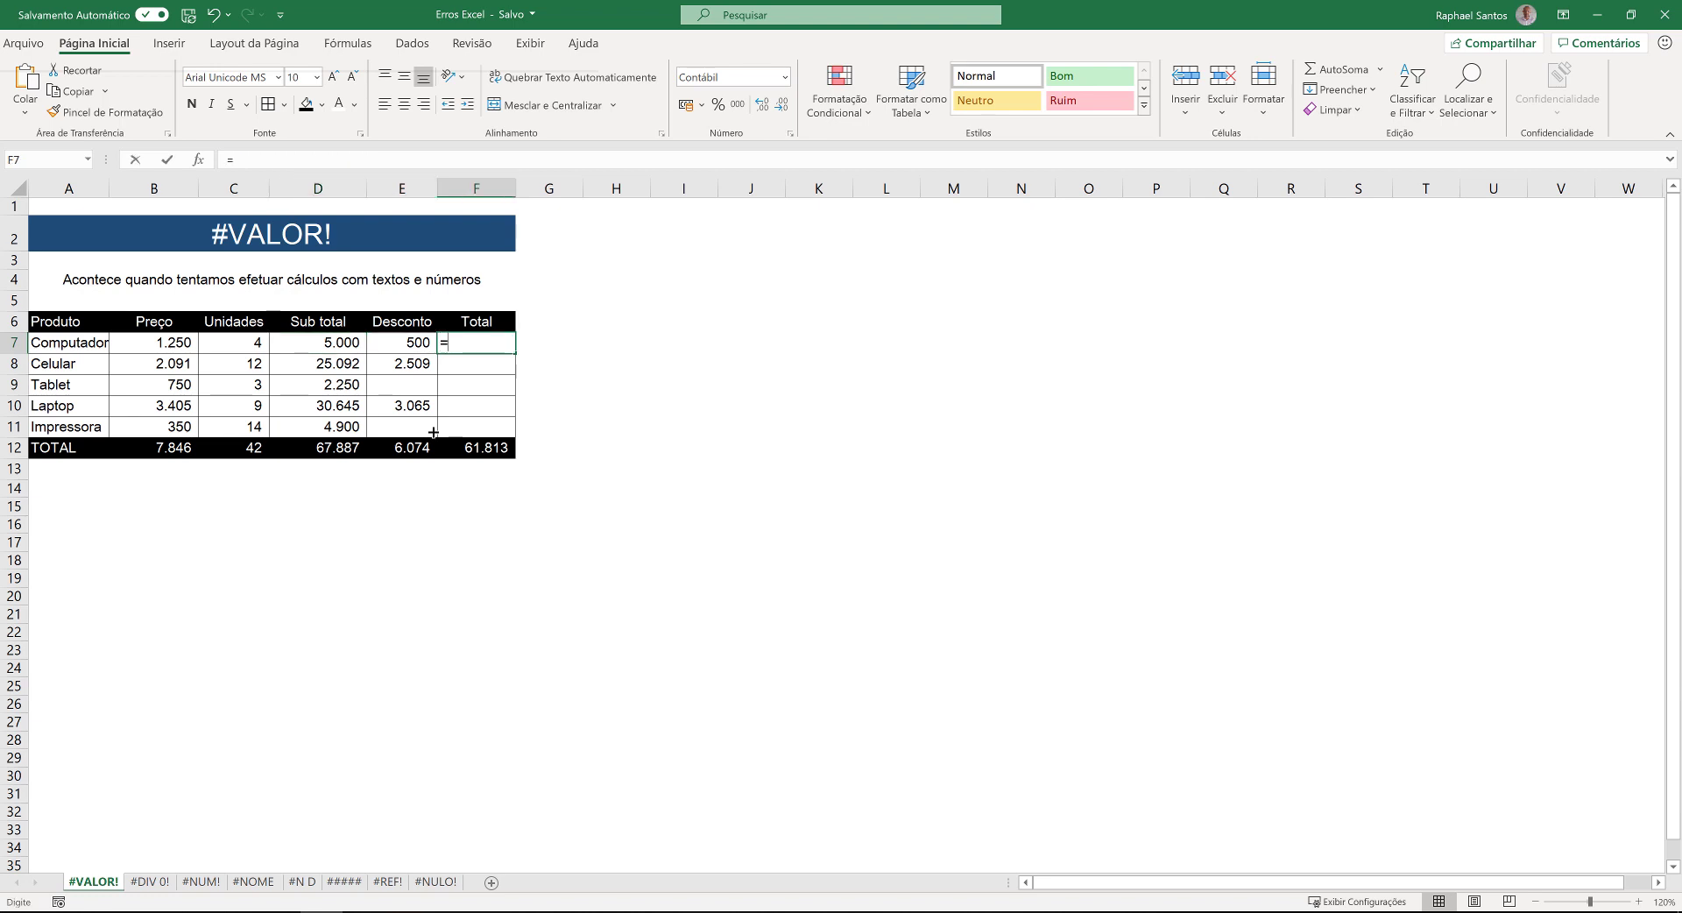
{"action": "type", "text": "="}
{"action": "key", "text": "Left"}
{"action": "key", "text": "Left"}
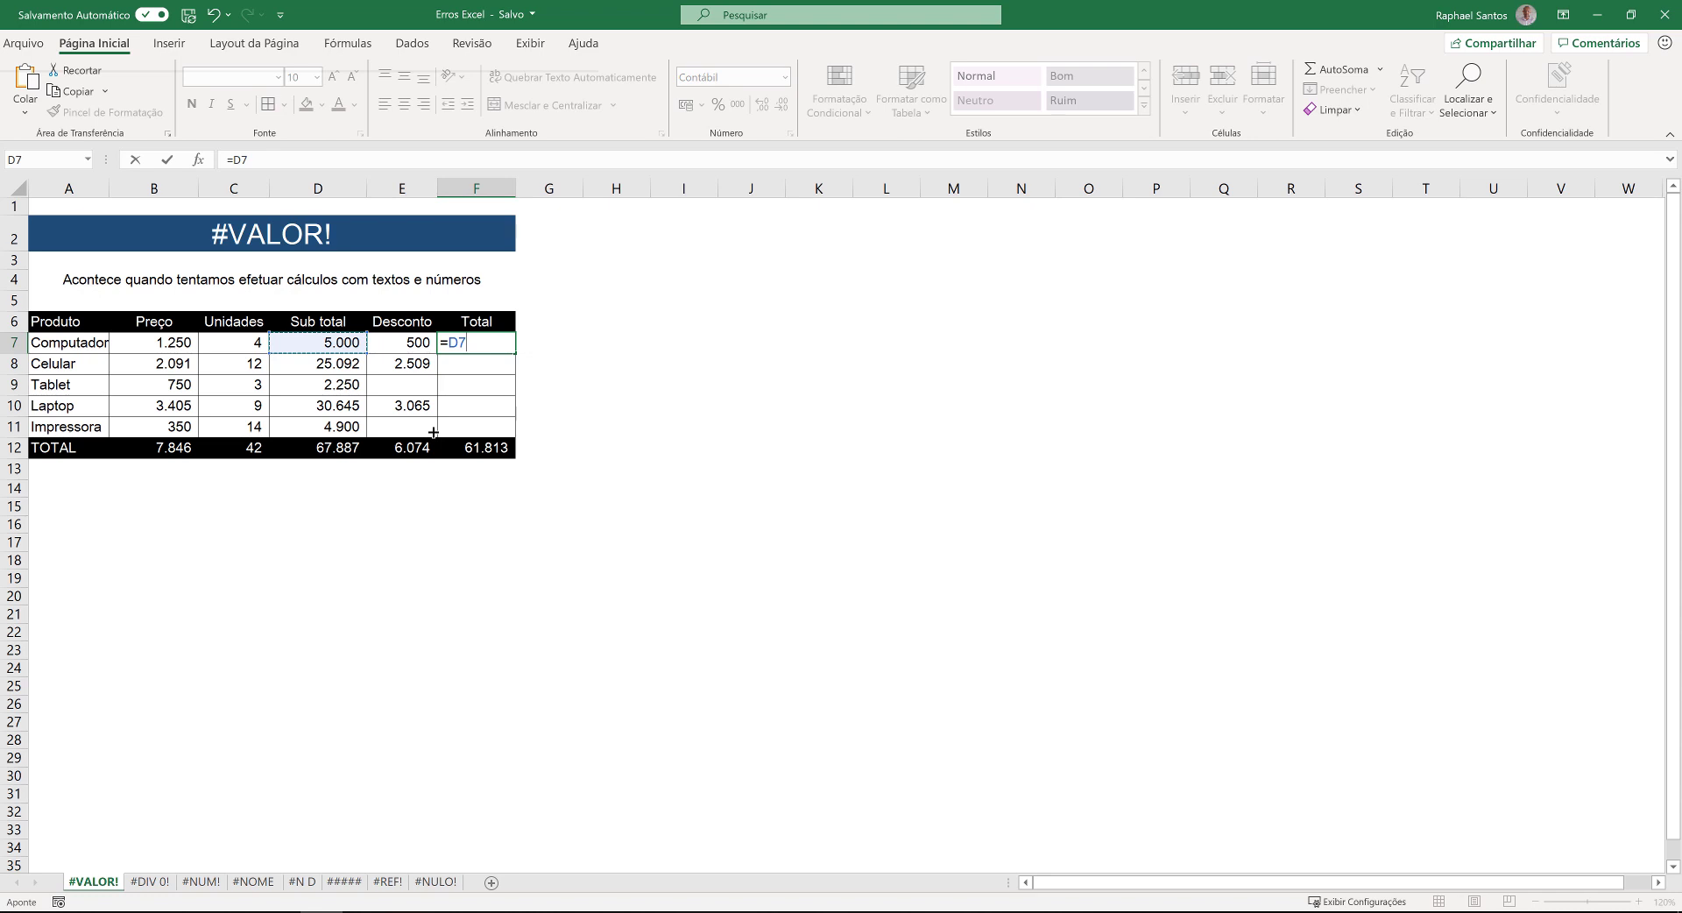
{"action": "type", "text": "-"}
{"action": "key", "text": "Left"}
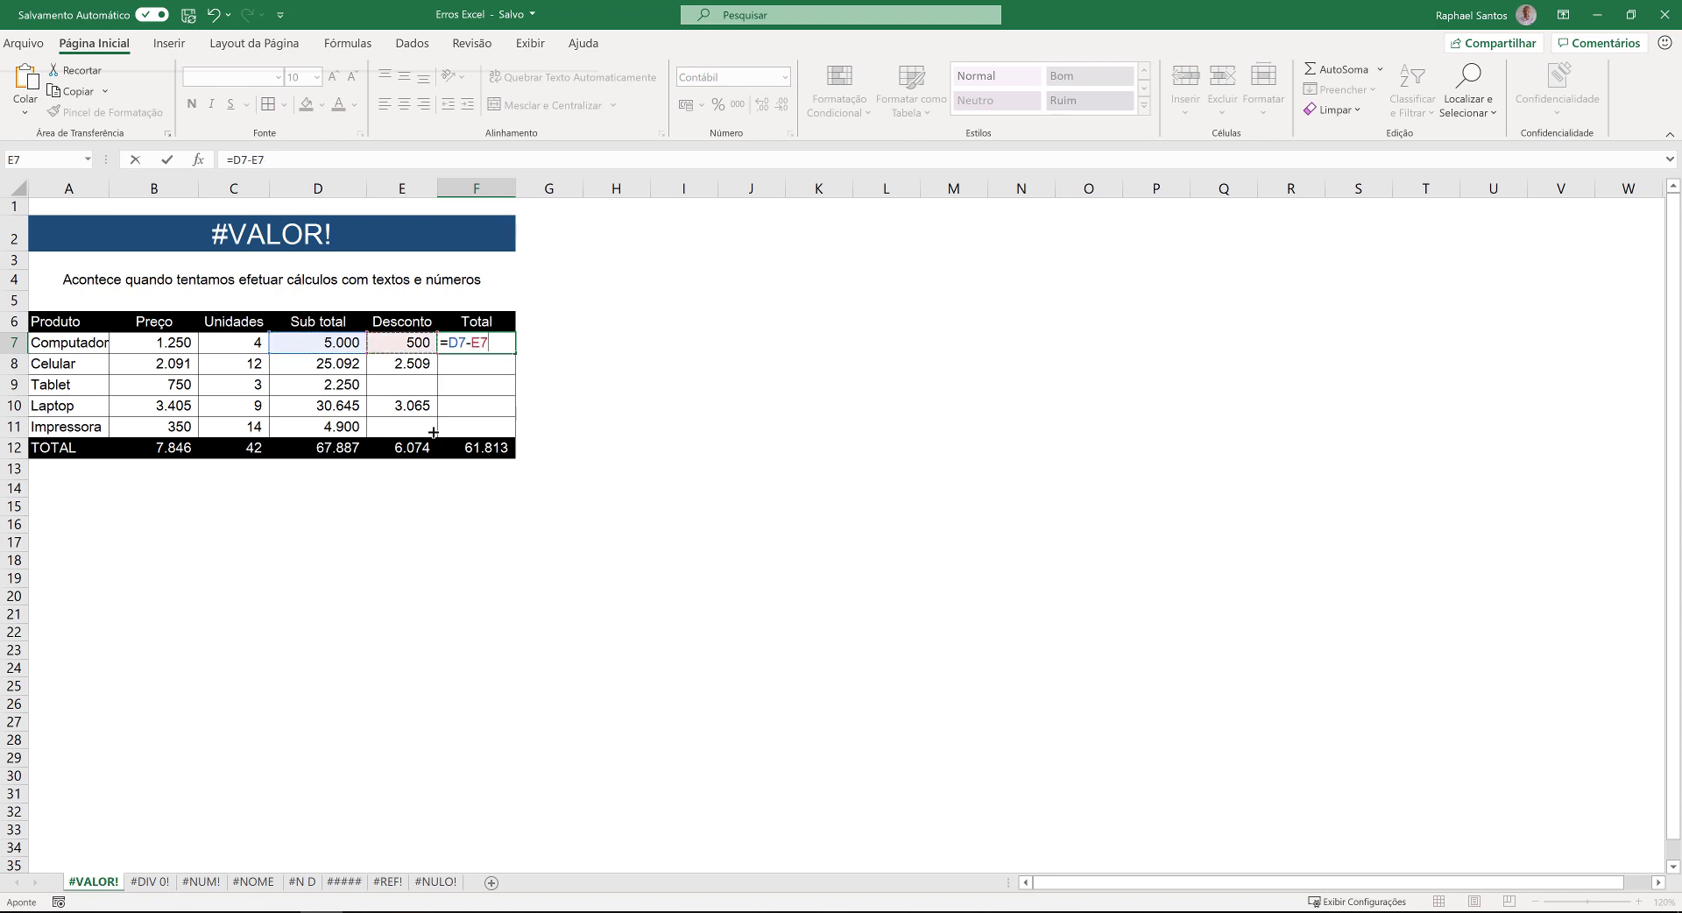
{"action": "key", "text": "Return"}
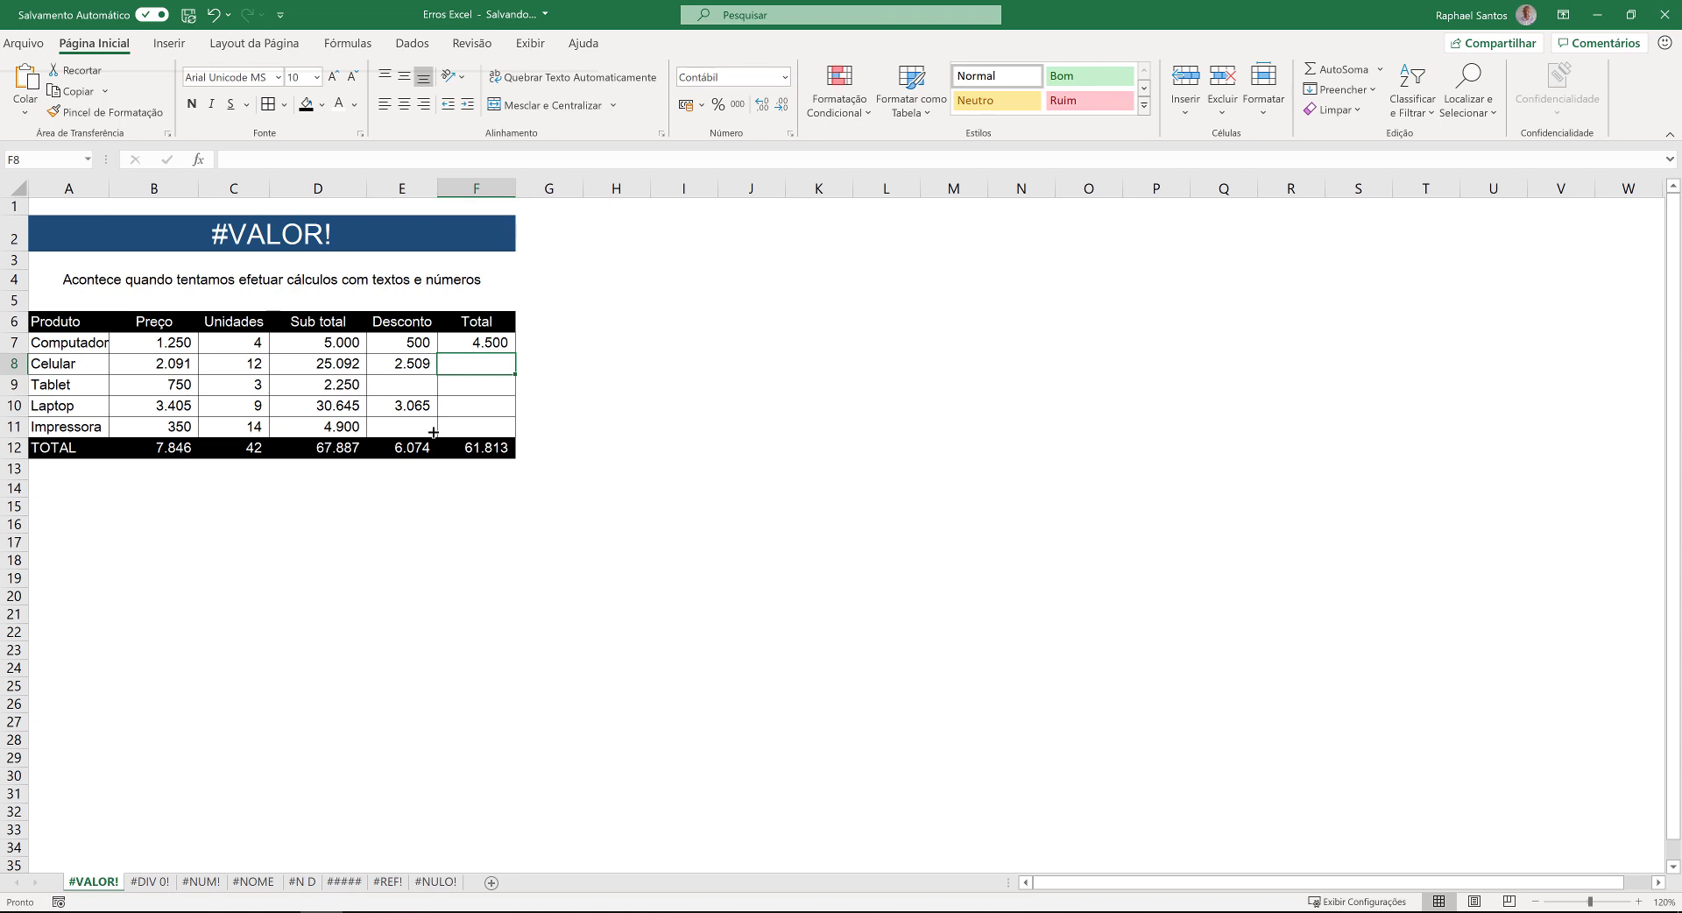
{"action": "left_click", "coordinate": [486, 347]}
{"action": "left_click_drag", "start_coordinate": [516, 352], "coordinate": [506, 430]}
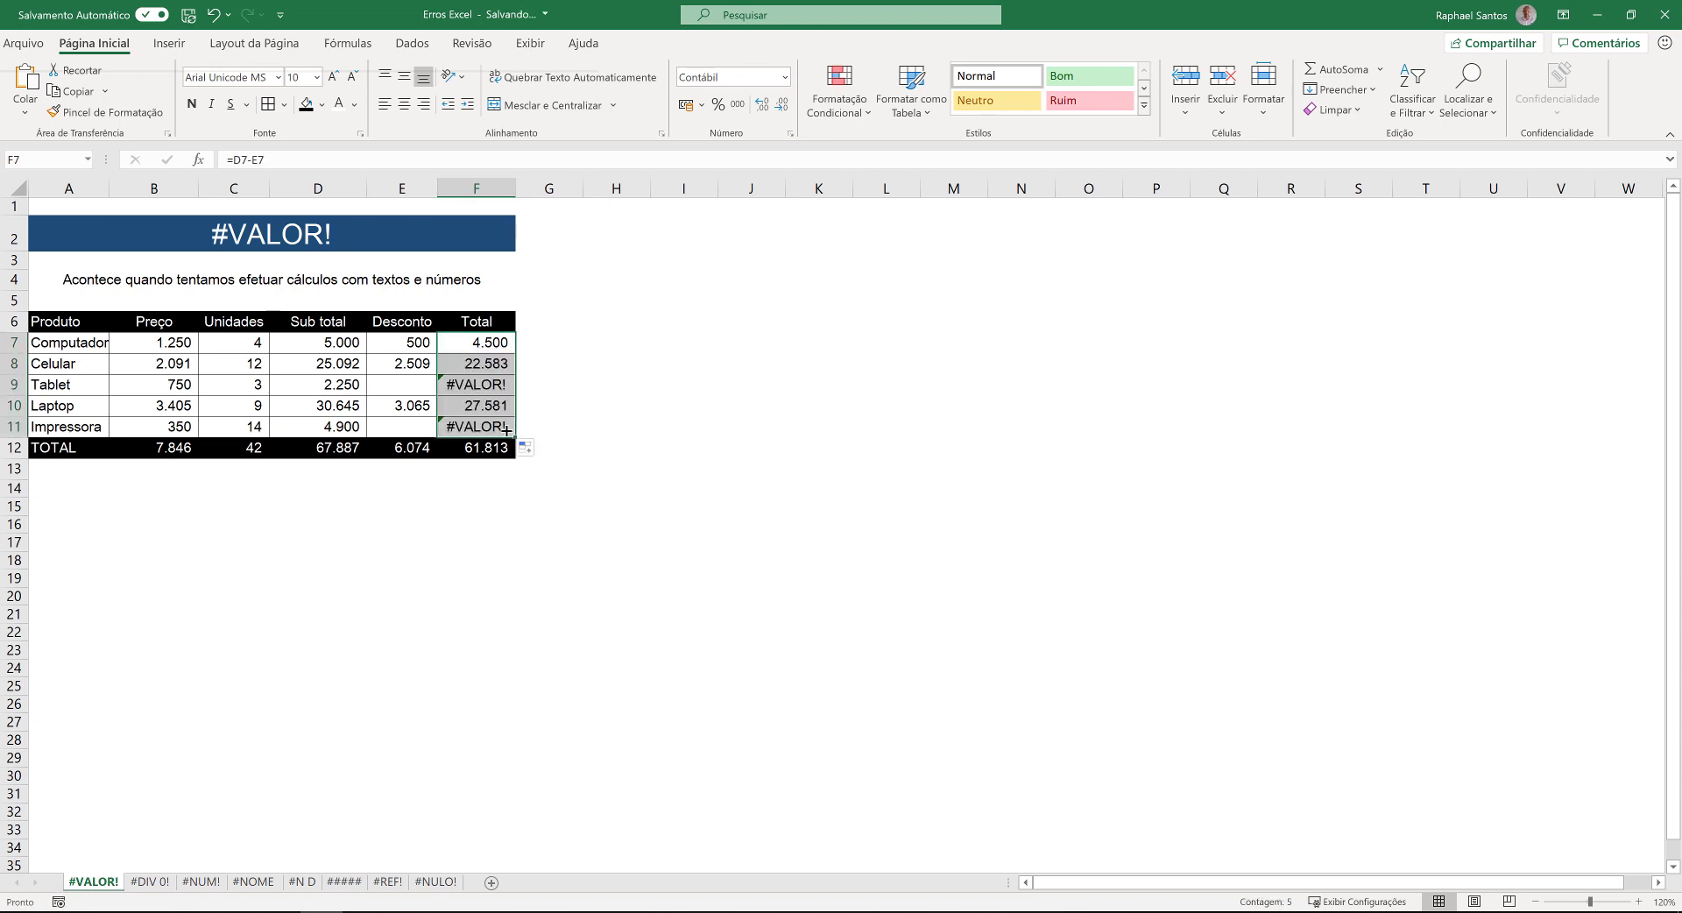
- Inspect the Total formulas and the Desconto cells they reference in the Tablet and Impressora rows
{"action": "left_click", "coordinate": [499, 391]}
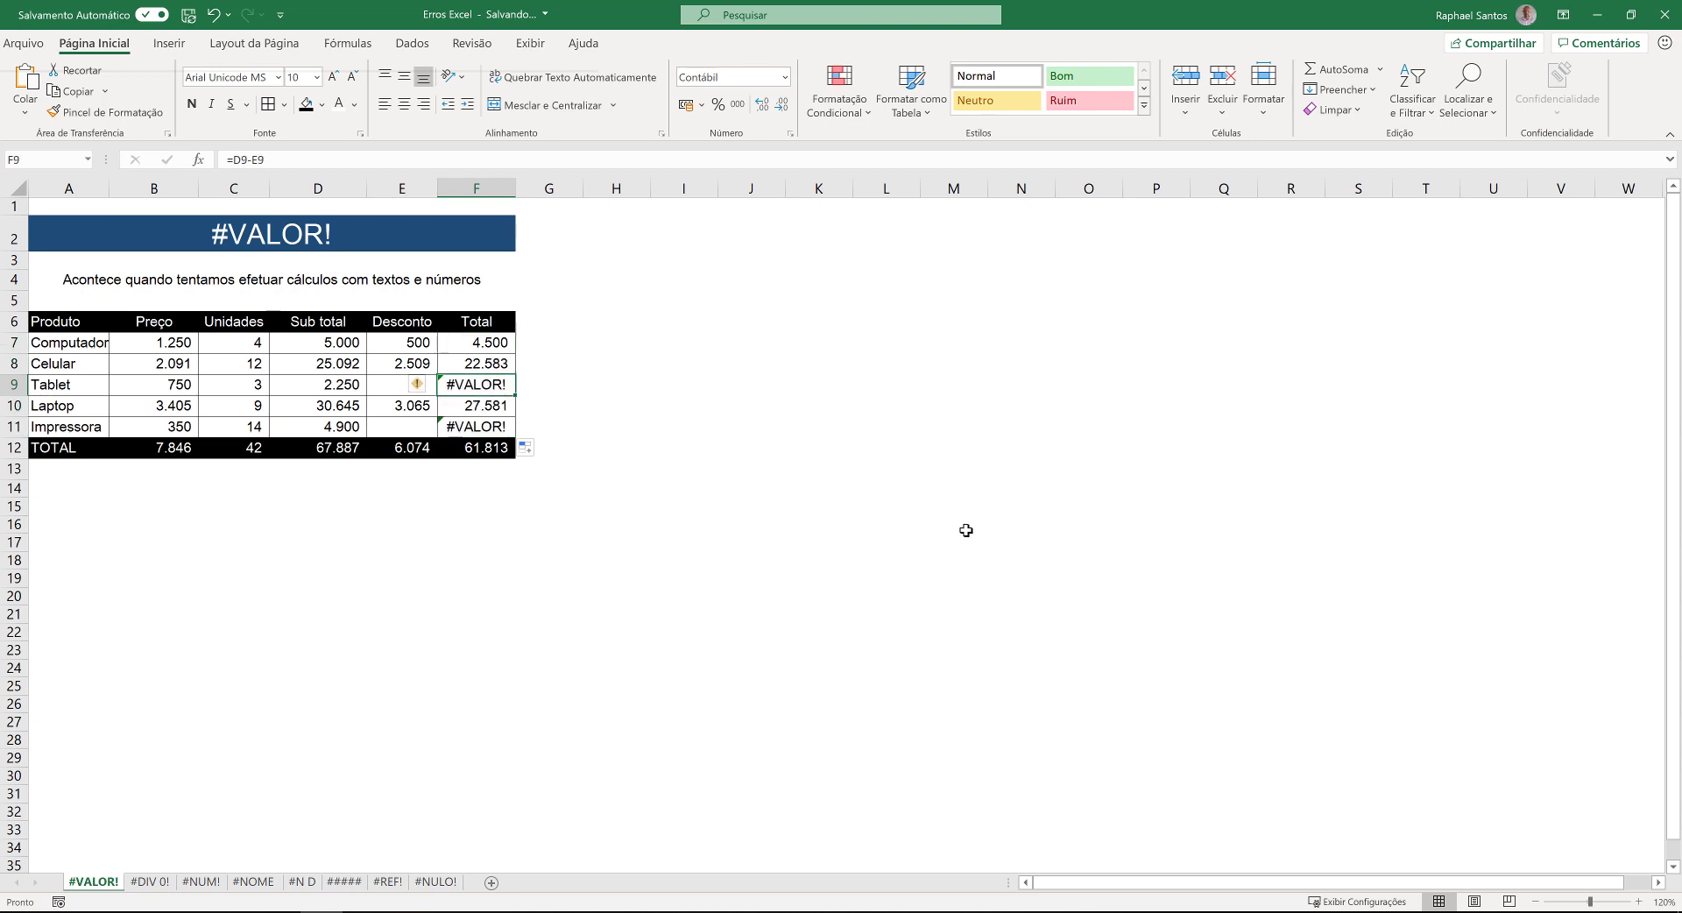
{"action": "key", "text": "Left"}
{"action": "key", "text": "Left"}
{"action": "key", "text": "Right"}
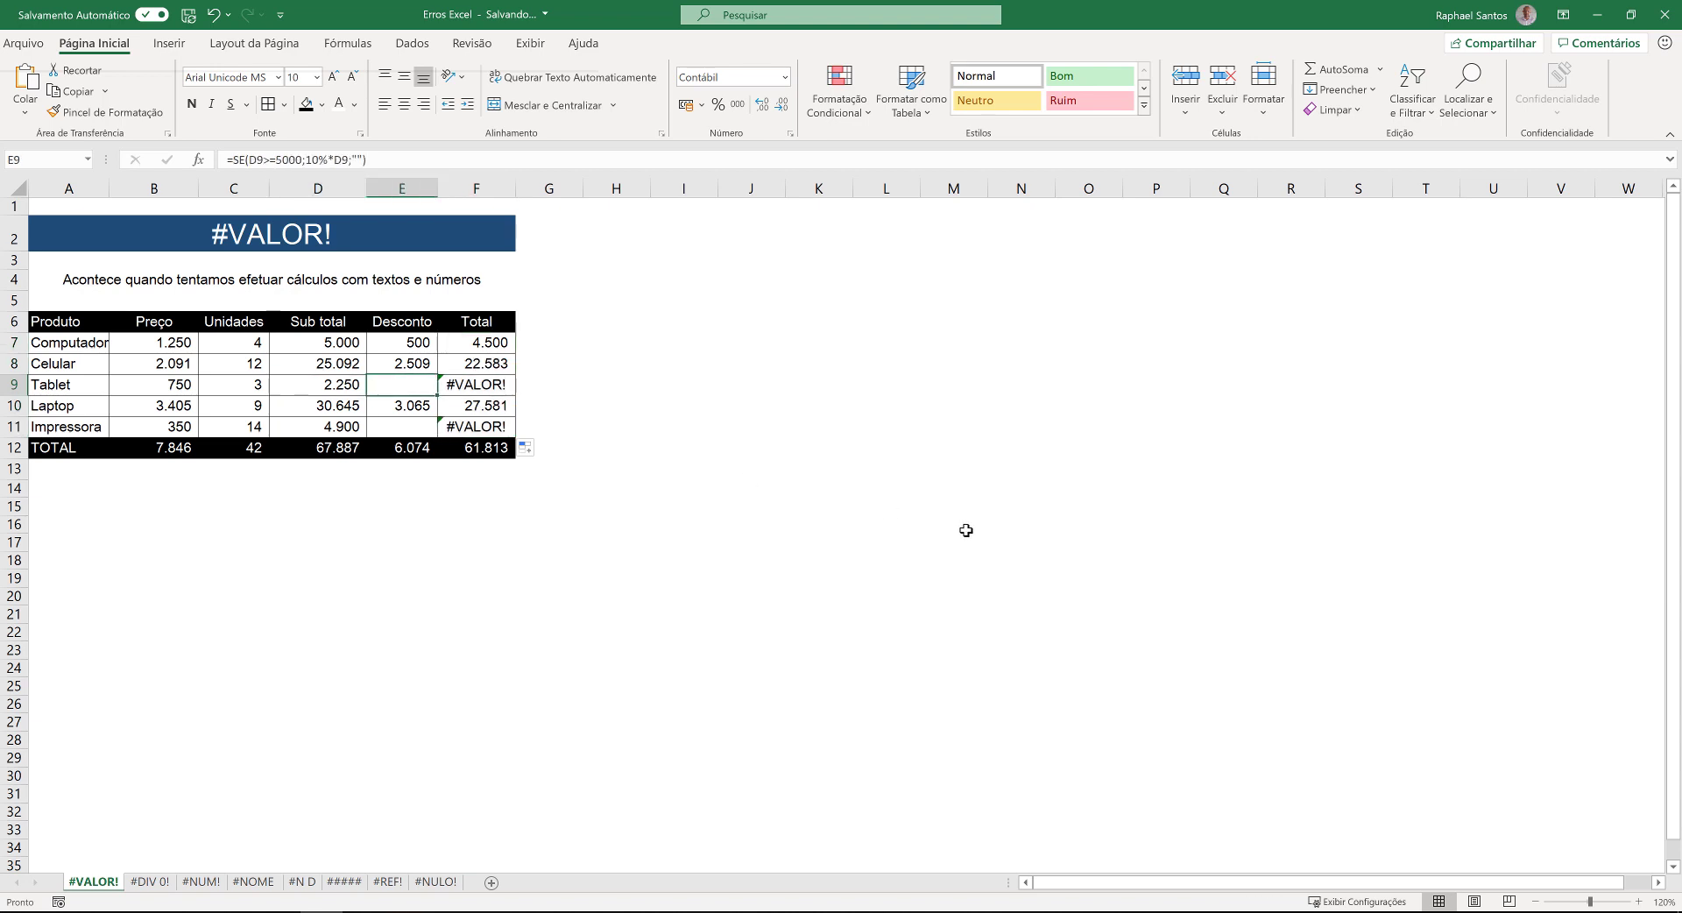
{"action": "key", "text": "Down"}
{"action": "key", "text": "Down"}
{"action": "key", "text": "Right"}
{"action": "key", "text": "Left"}
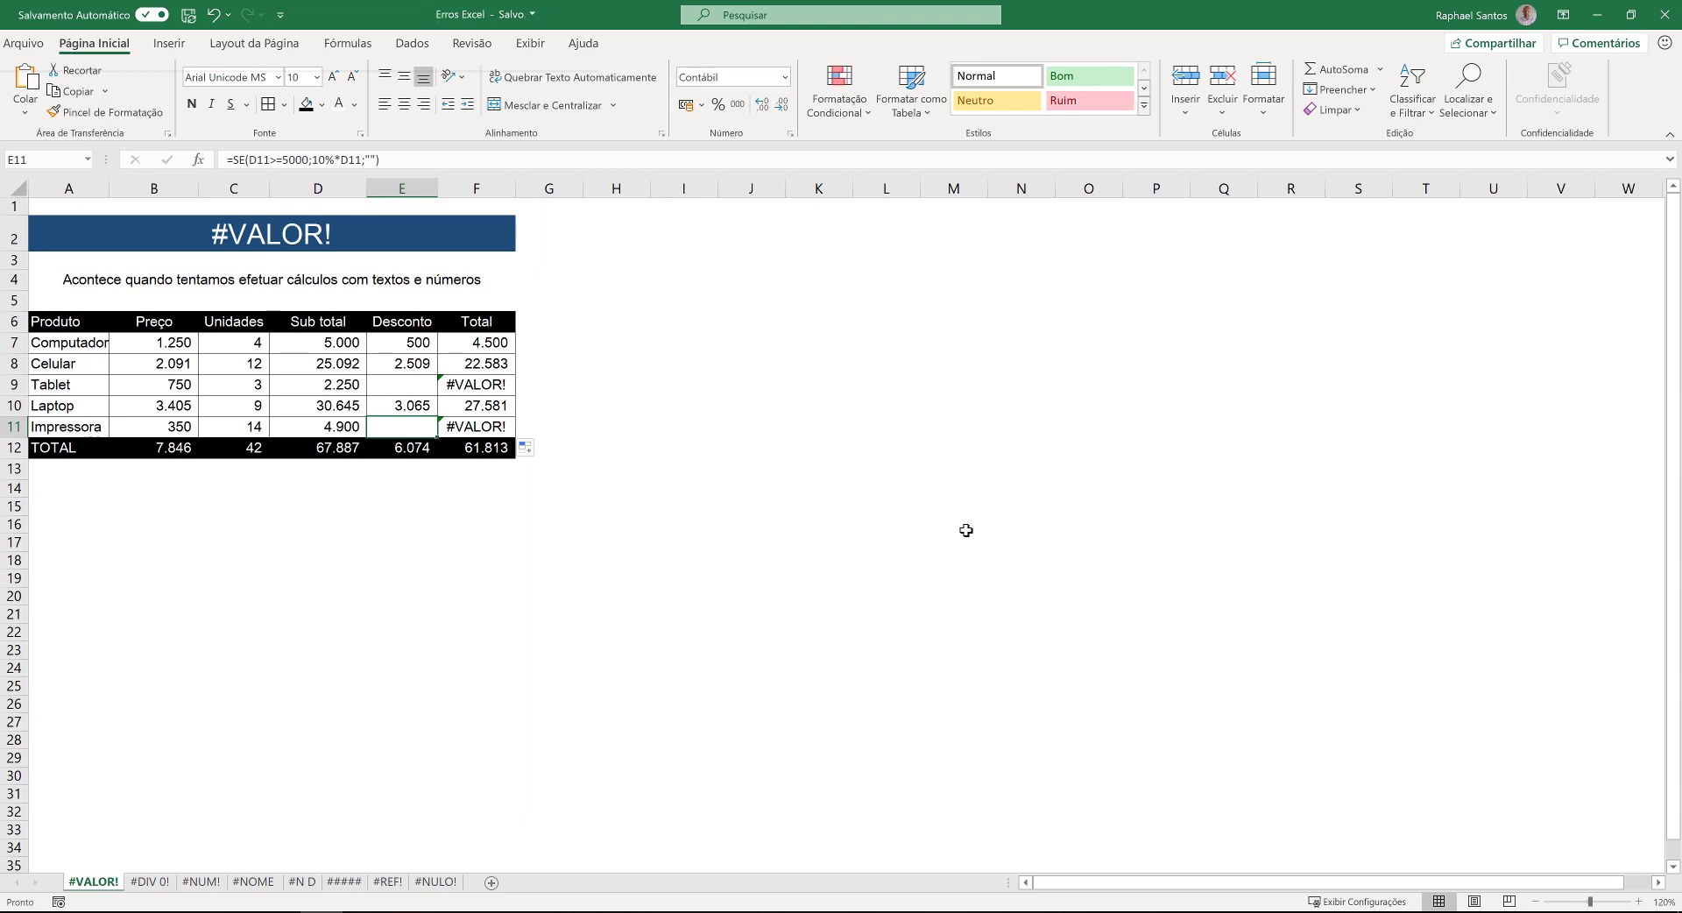
{"action": "key", "text": "Right"}
- Replace the empty text in the E7 Desconto formula with 0 and copy the formula down to E11
{"action": "key", "text": "Up"}
{"action": "key", "text": "Up"}
{"action": "key", "text": "Up"}
{"action": "key", "text": "Up"}
{"action": "key", "text": "Left"}
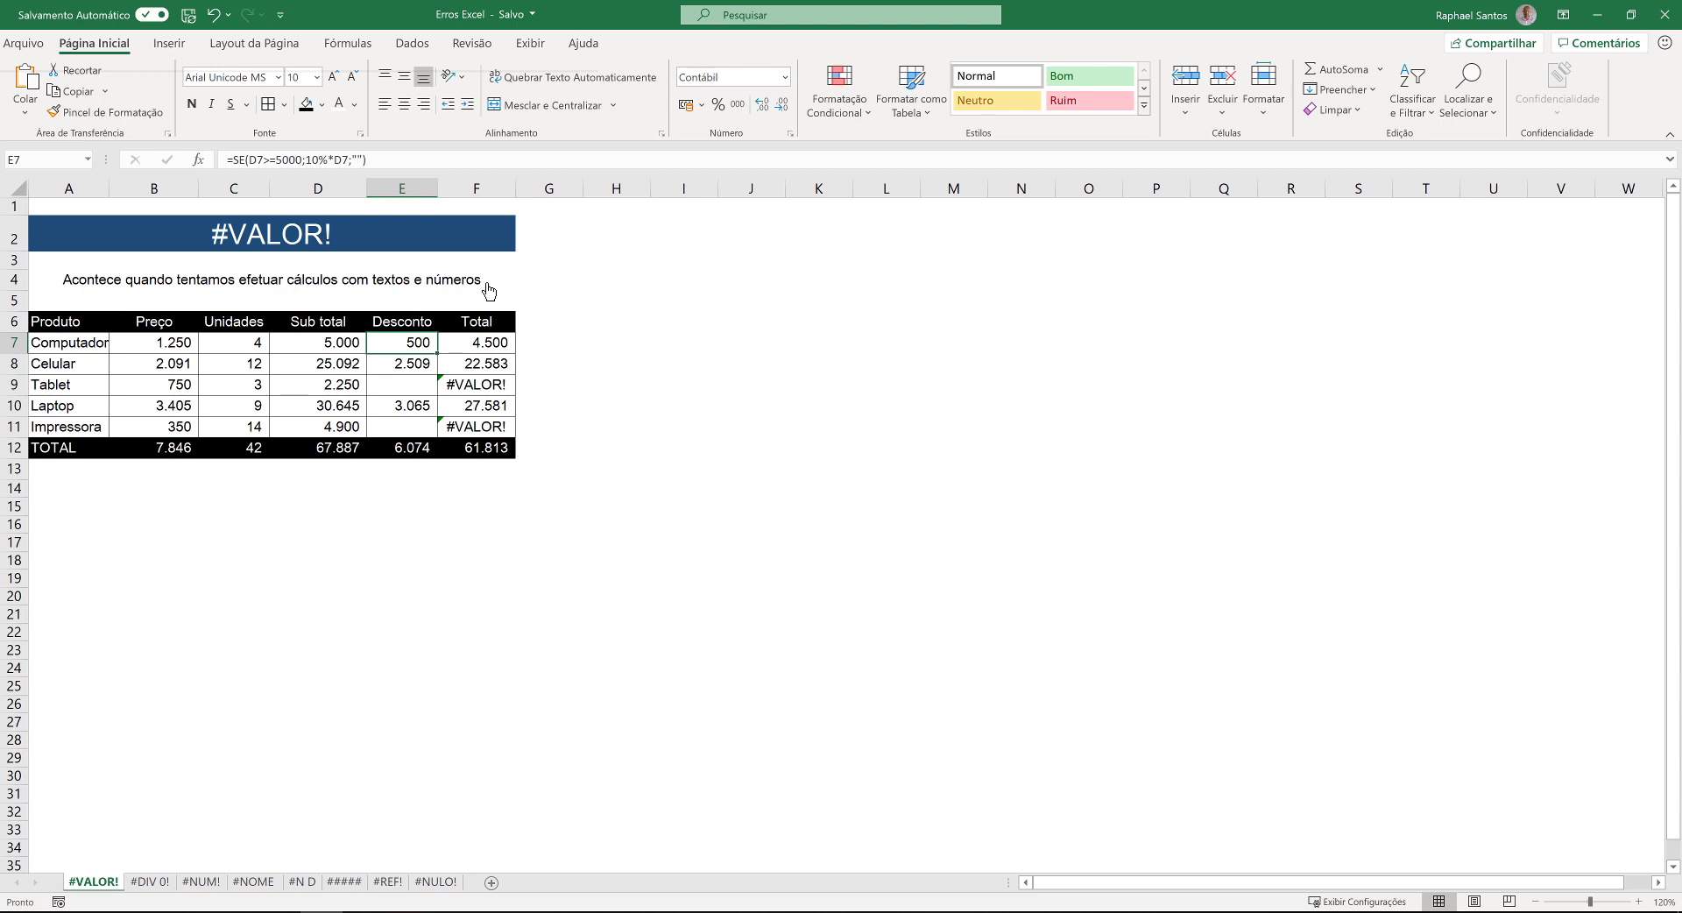
{"action": "key", "text": "F2"}
{"action": "key", "text": "Left"}
{"action": "key", "text": "Left"}
{"action": "key", "text": "Left"}
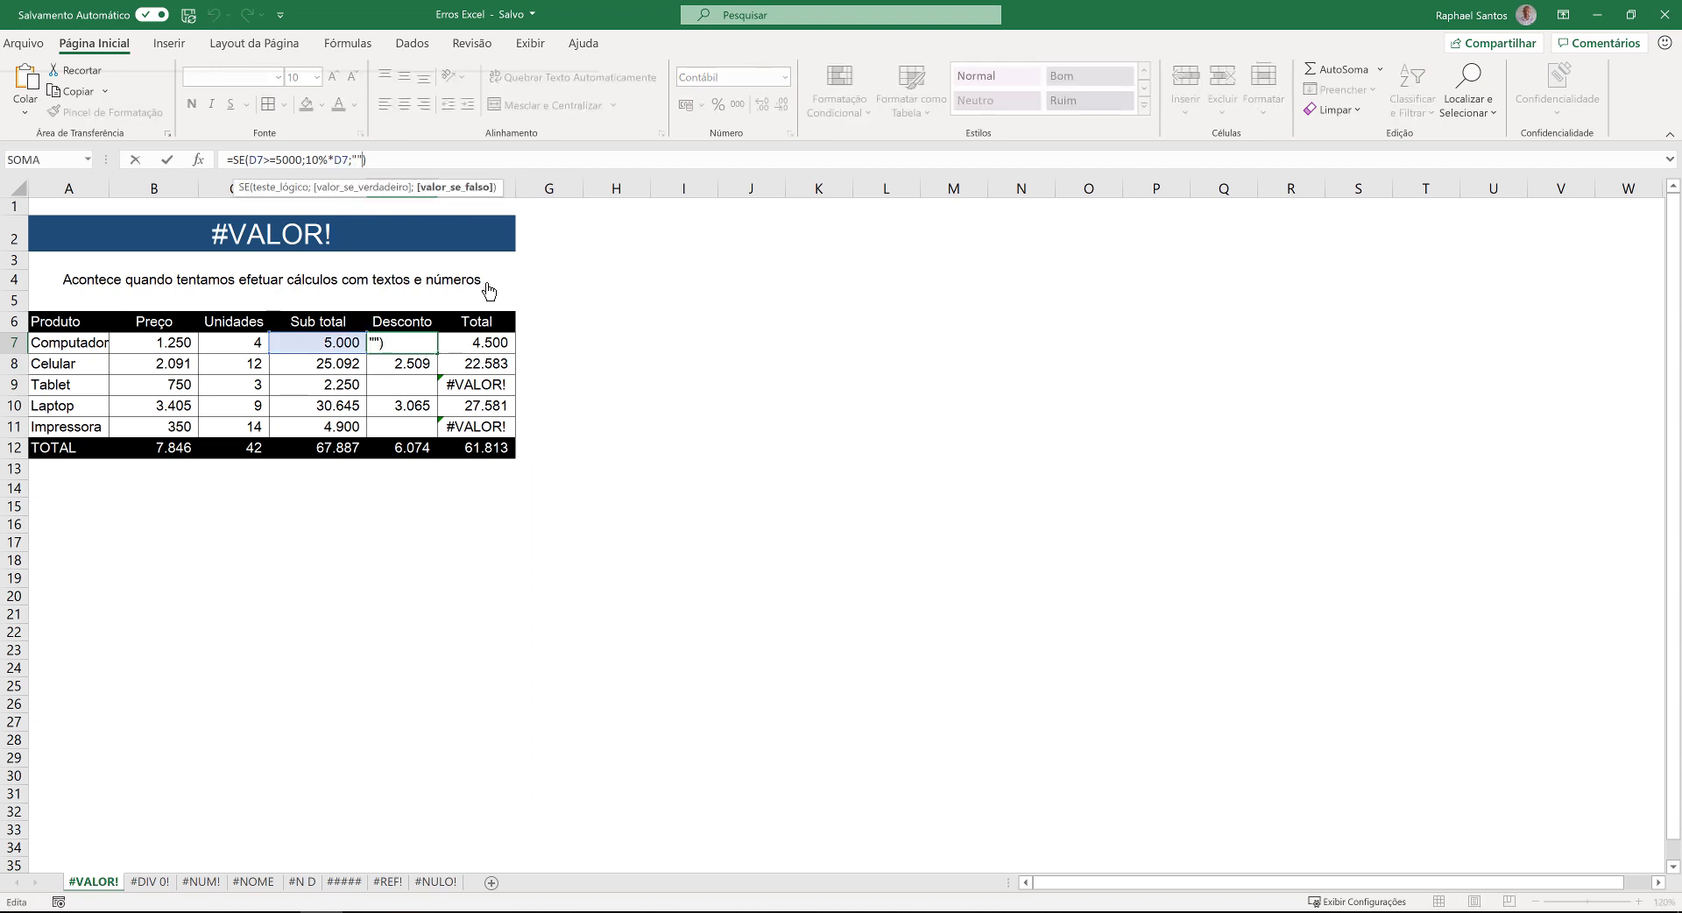
{"action": "key", "text": "shift+Right"}
{"action": "key", "text": "shift+Right"}
{"action": "type", "text": "0"}
{"action": "key", "text": "Return"}
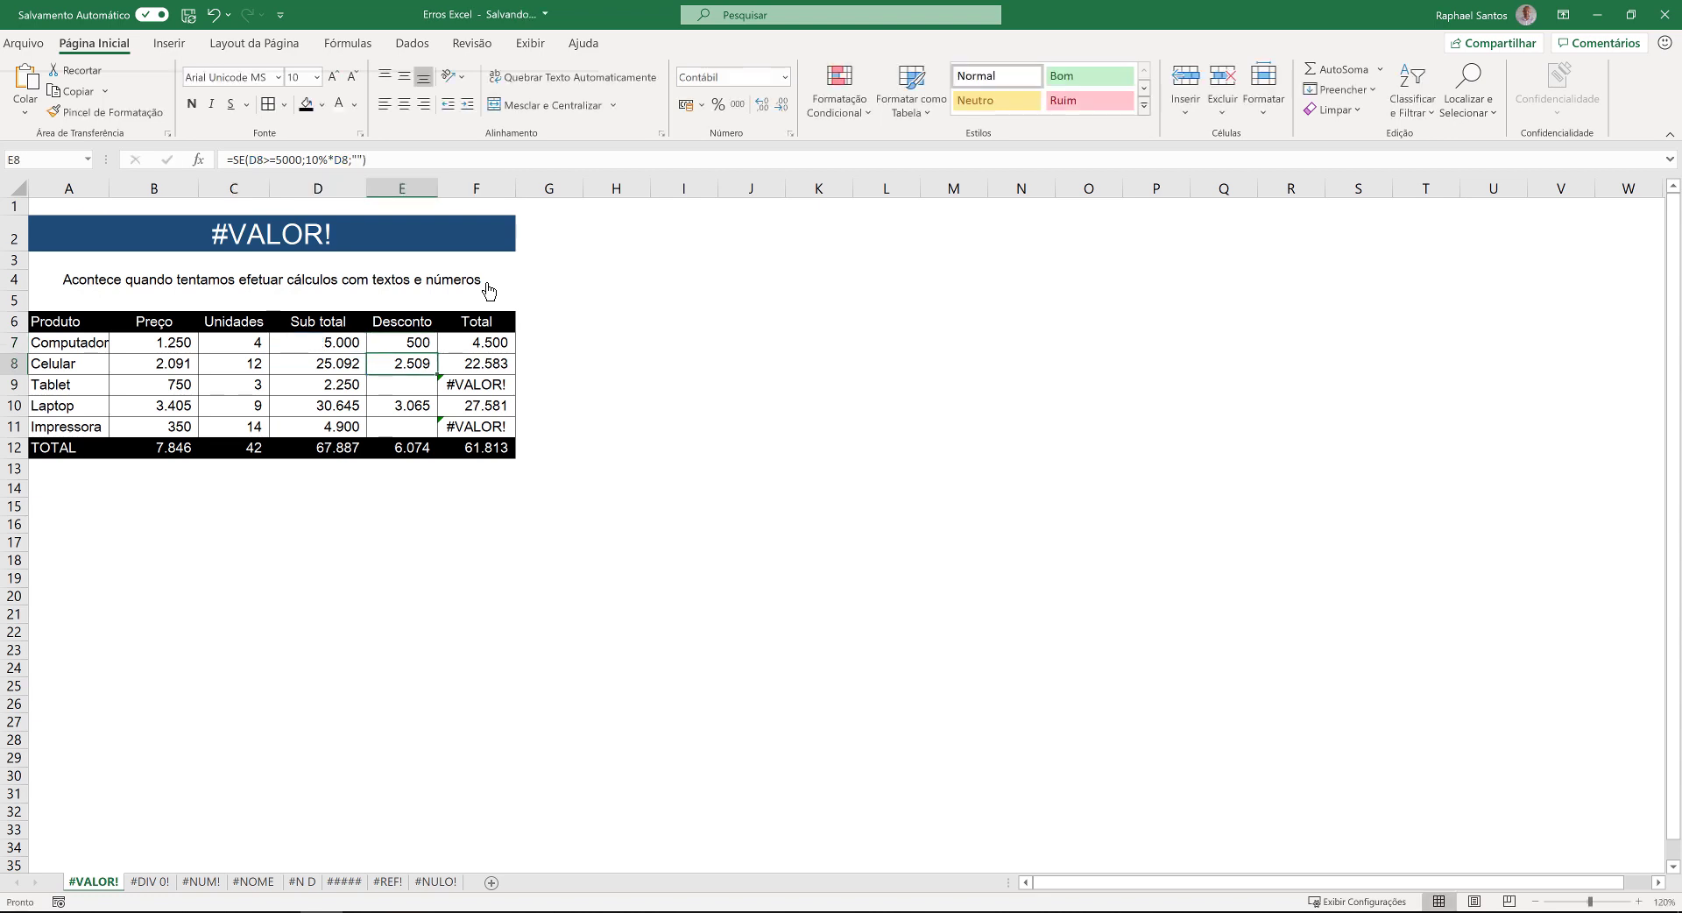
{"action": "key", "text": "Up"}
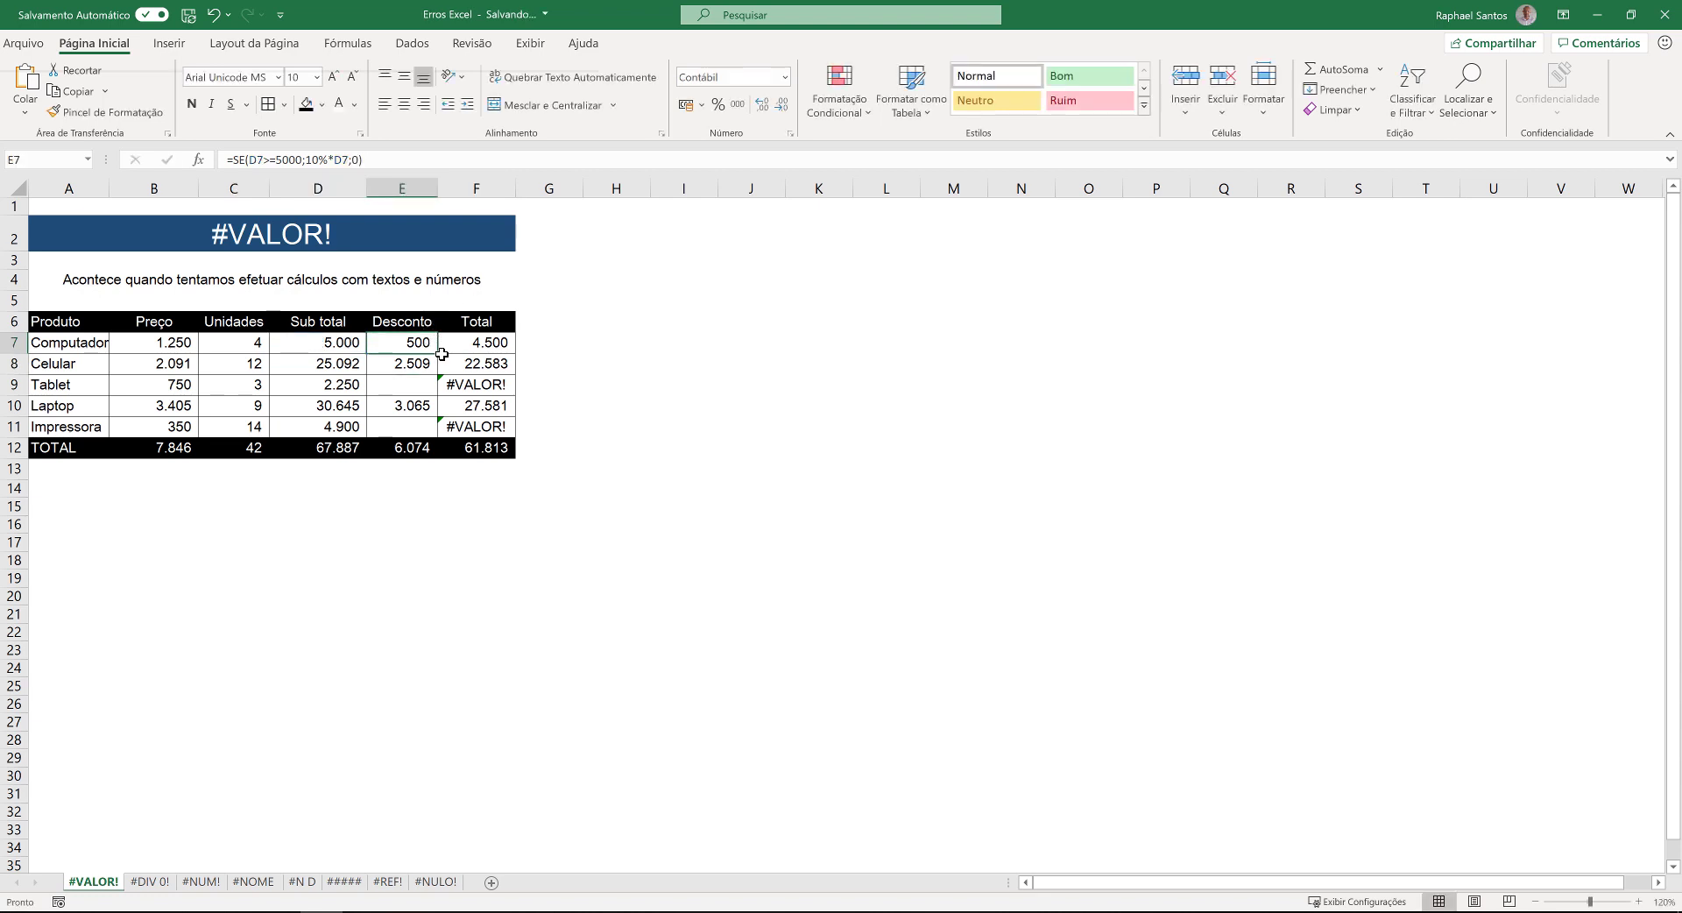
{"action": "left_click_drag", "start_coordinate": [440, 353], "coordinate": [426, 429]}
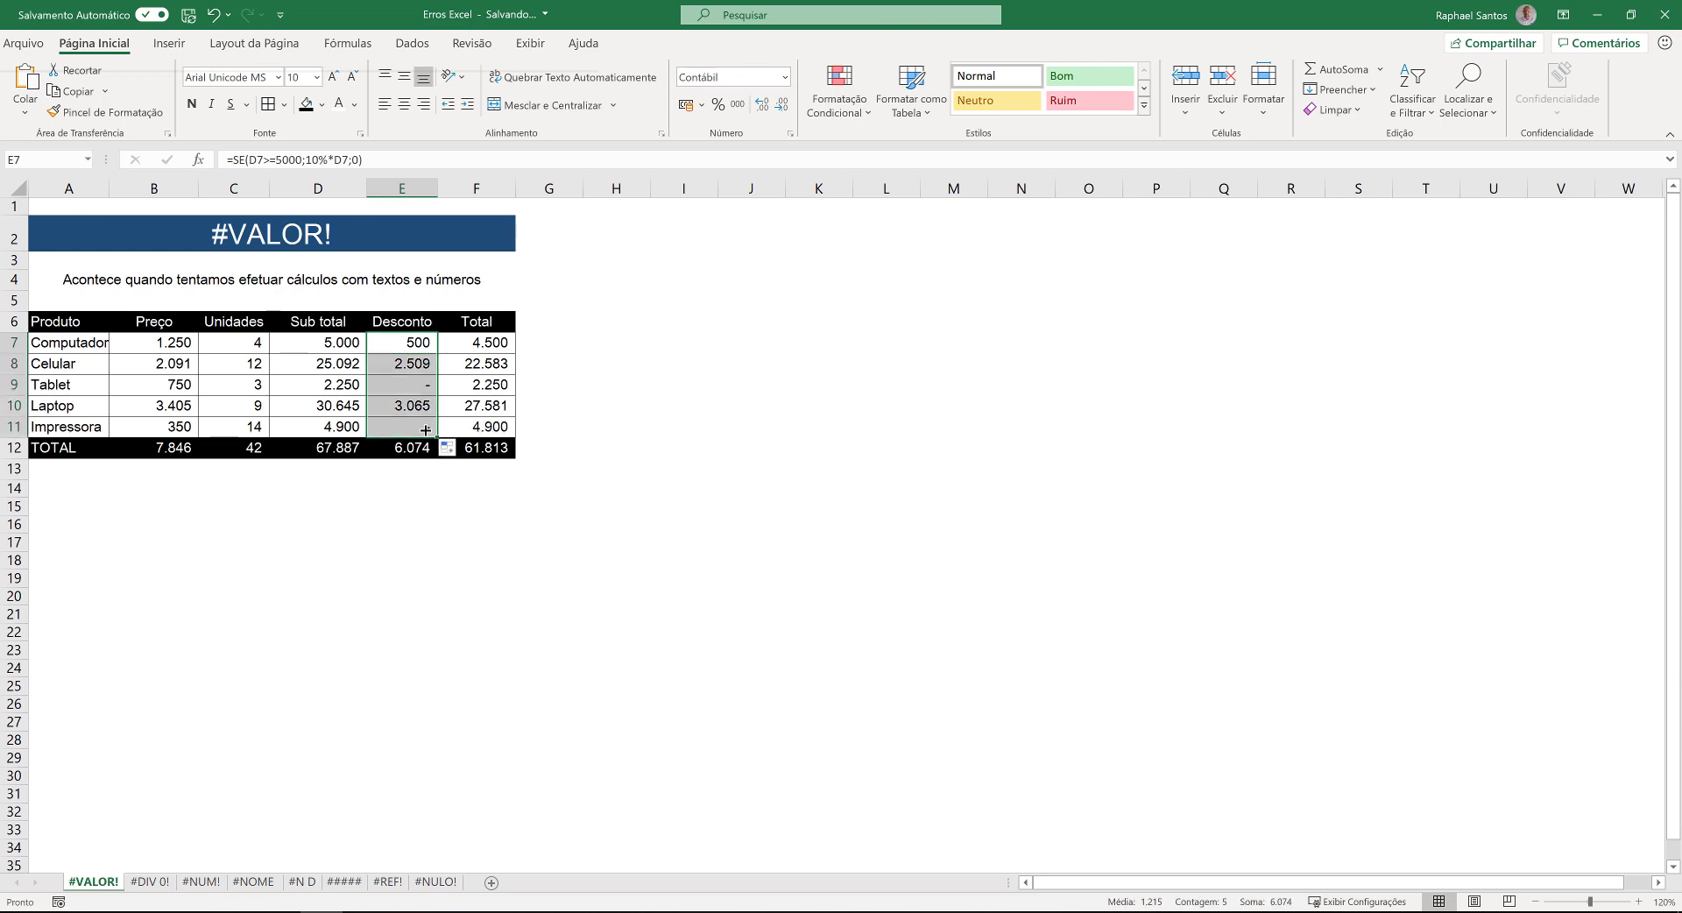
- Check the Total cells from F7 down to F11, finishing back at cell A1
{"action": "key", "text": "Right"}
{"action": "key", "text": "Down"}
{"action": "key", "text": "Down"}
{"action": "key", "text": "Down"}
{"action": "key", "text": "Down"}
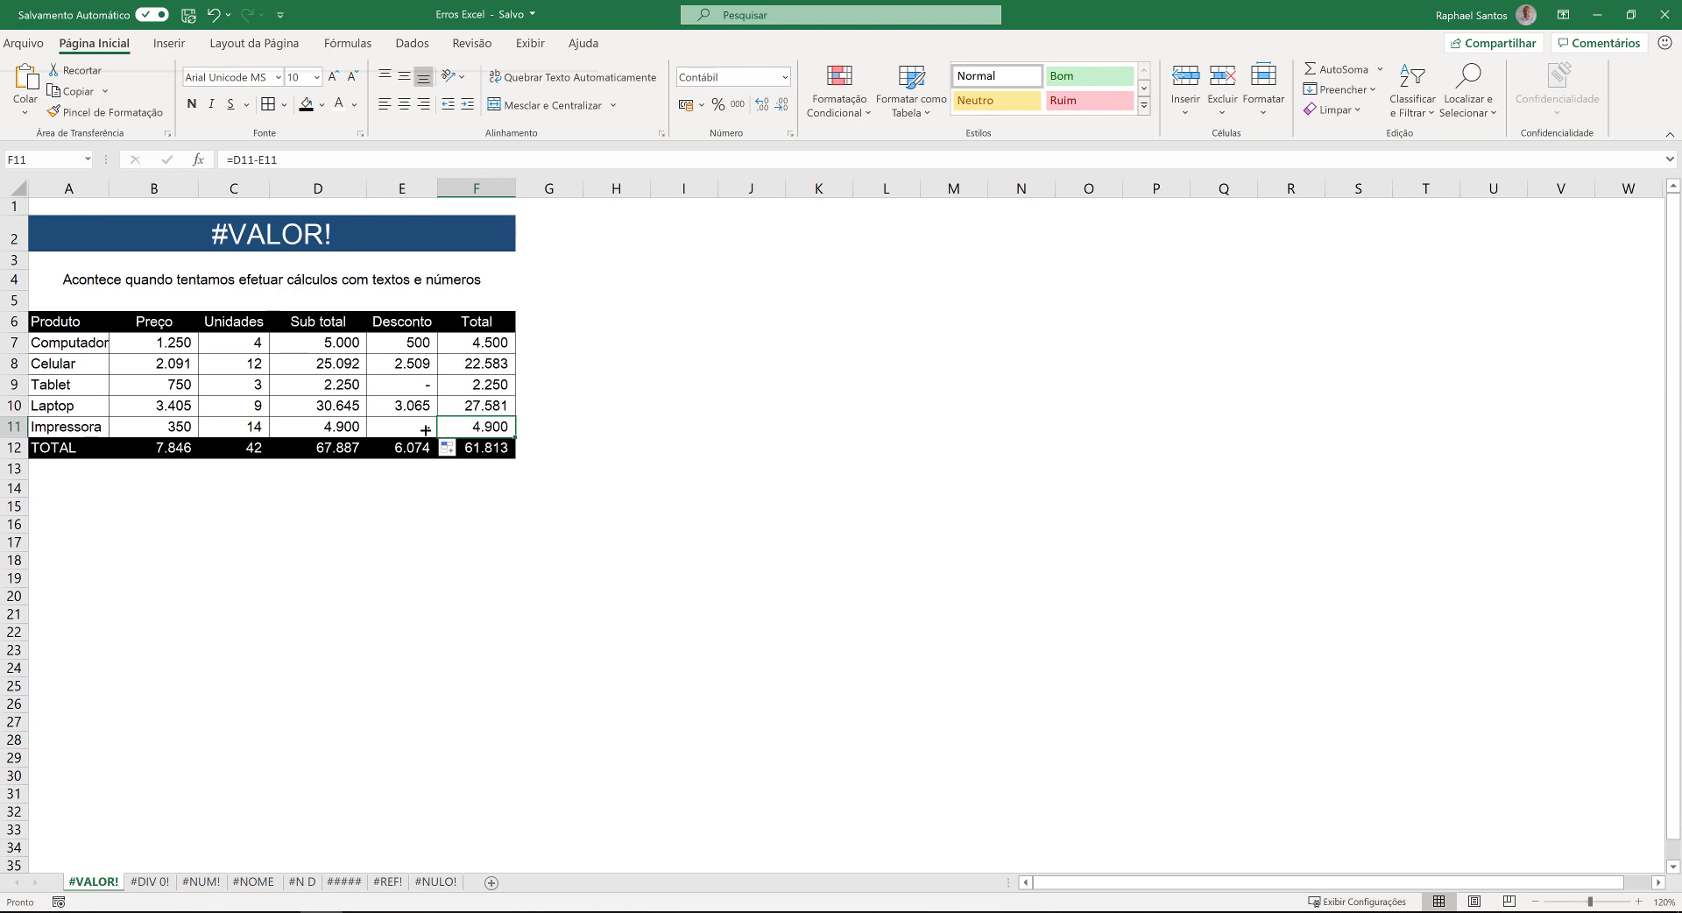
{"action": "key", "text": "ctrl+Home"}
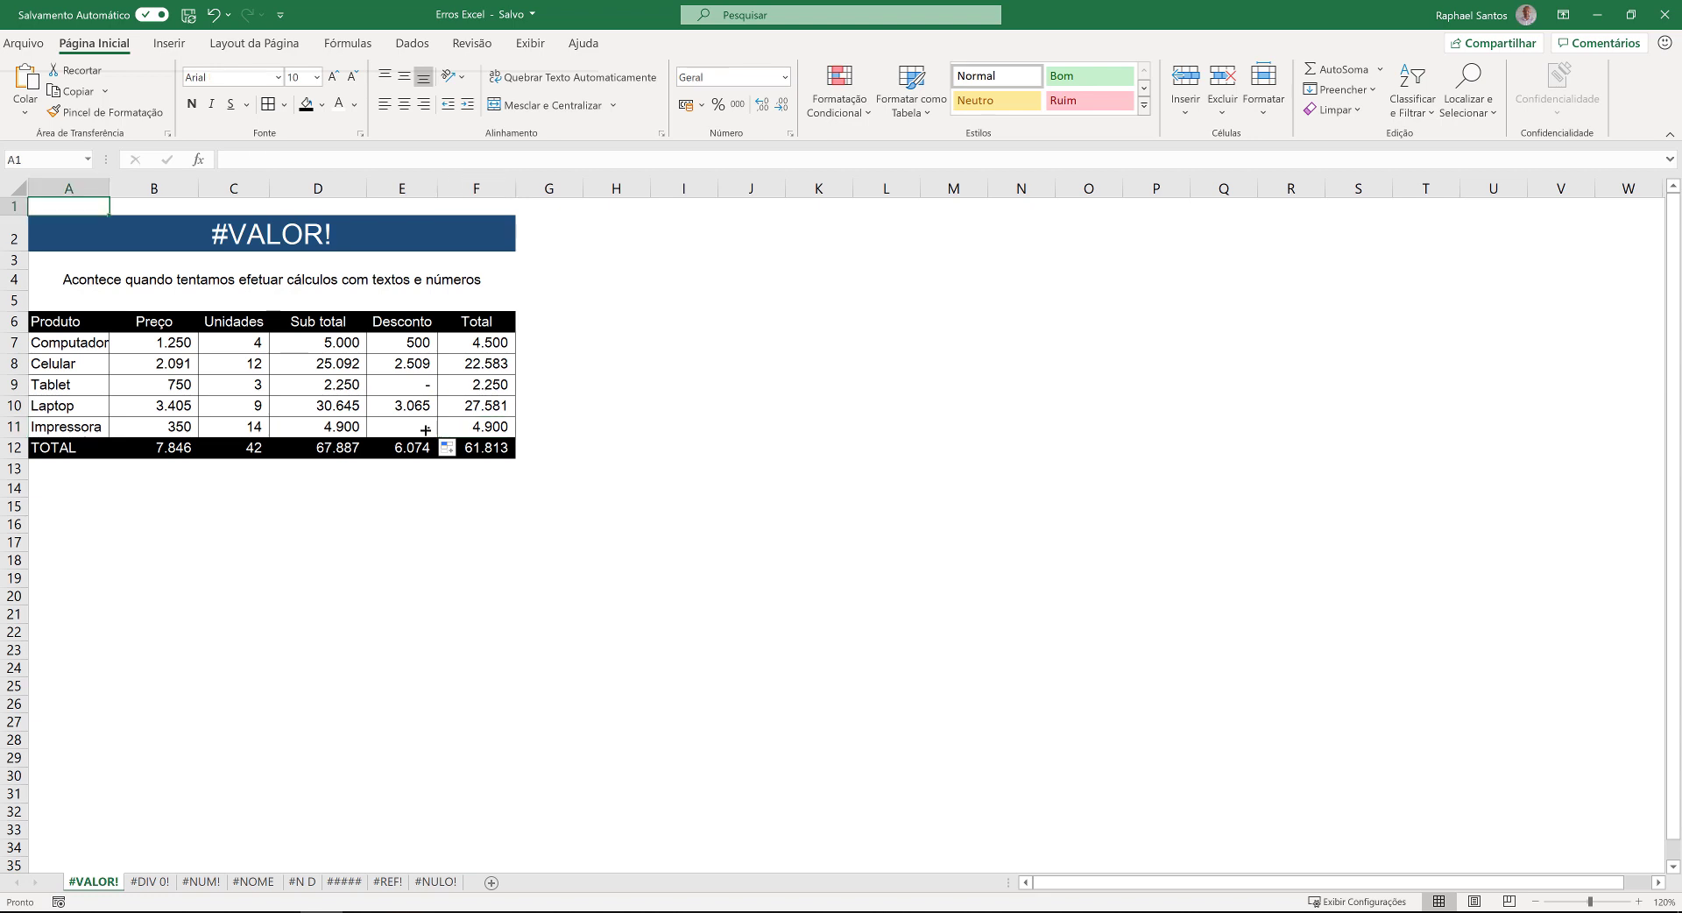